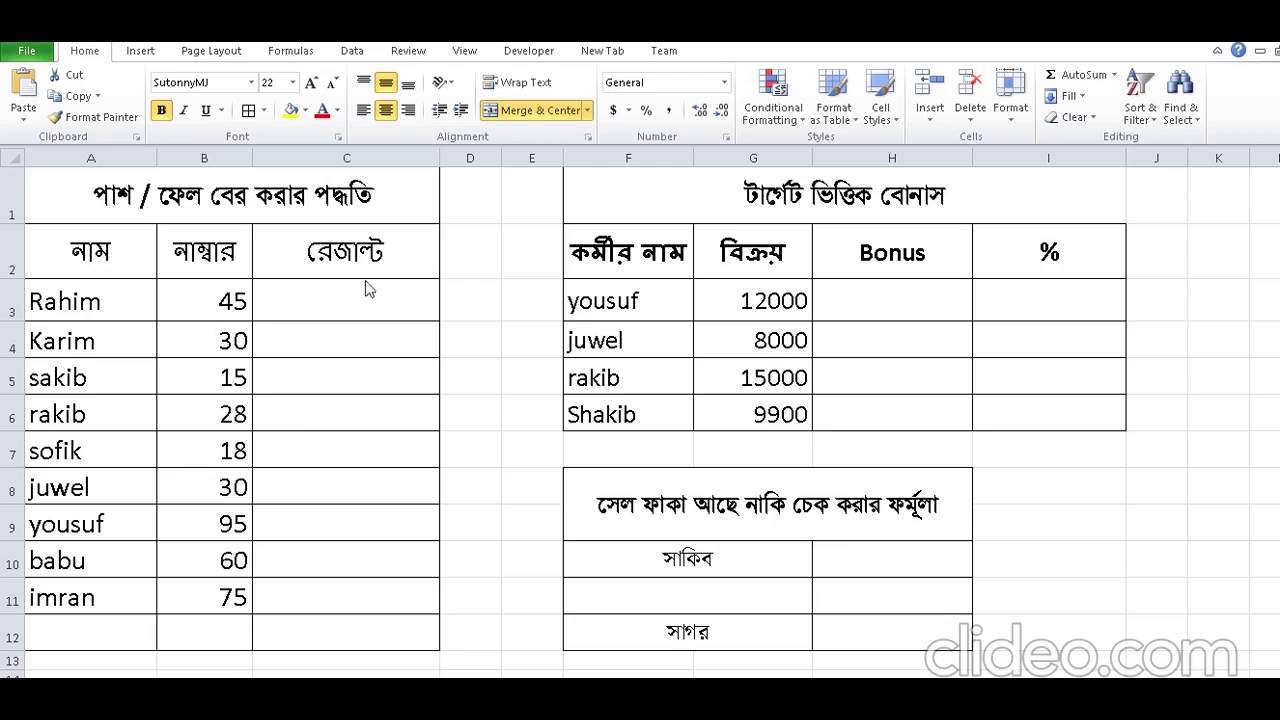
Enter the formula =IF(B3>33,"Pass", "Fail") in cell C3 for the first student's result.
drag(95, 197, 378, 252)
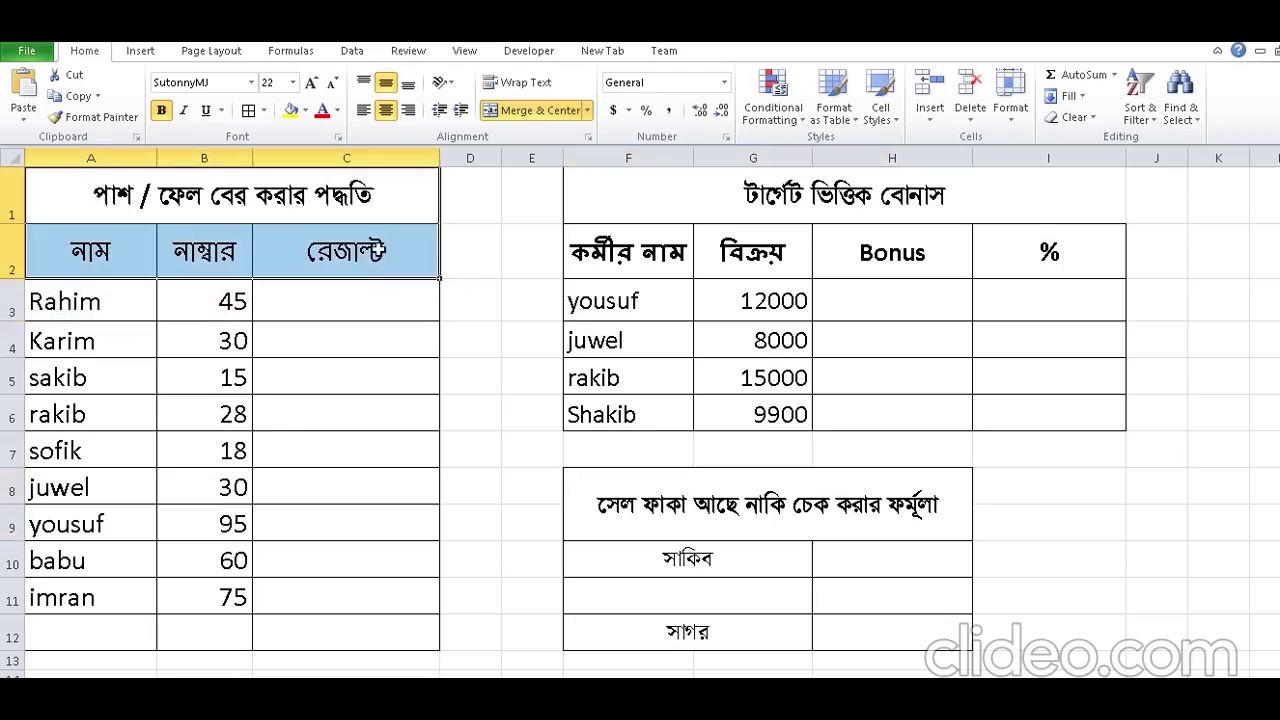
click(373, 307)
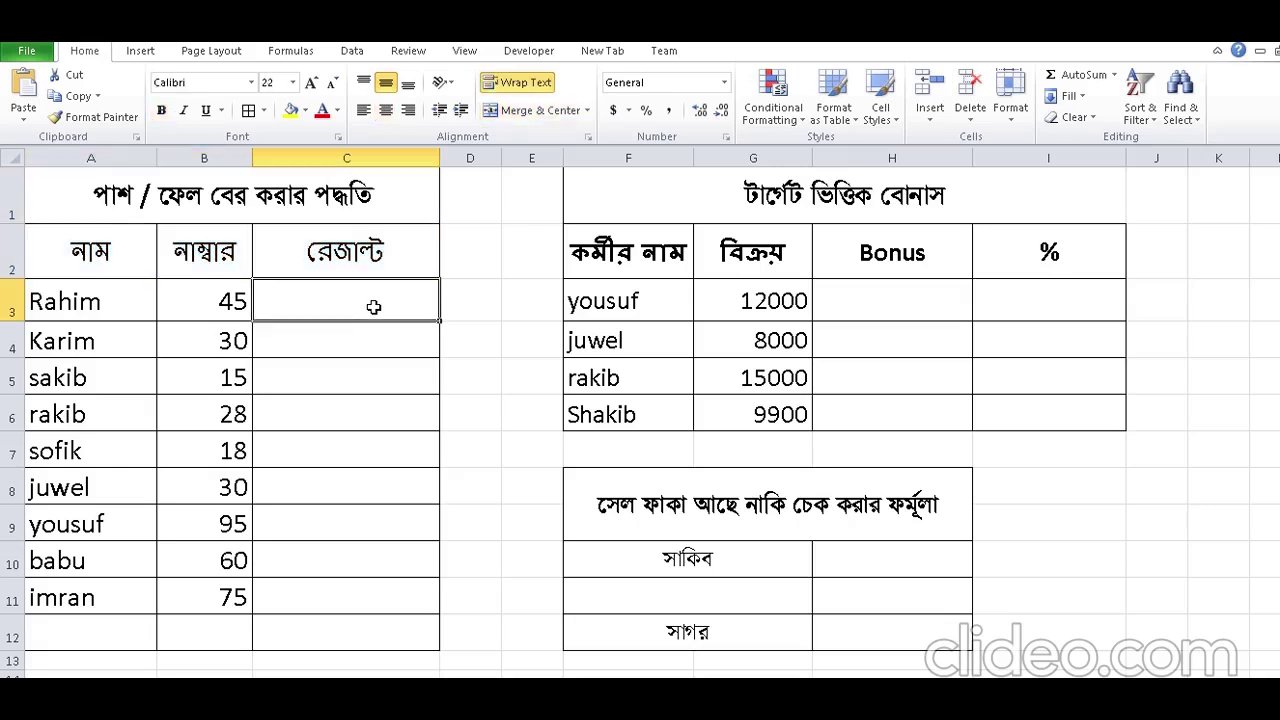
text(=)
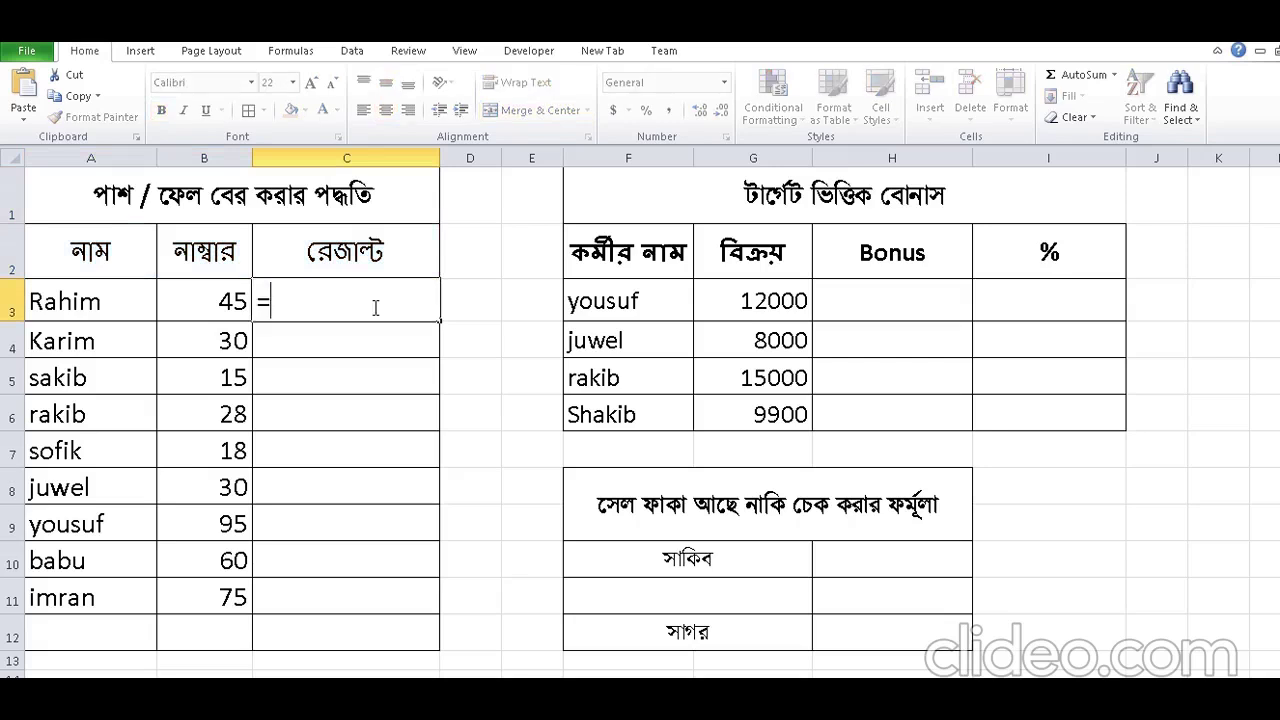
text(if)
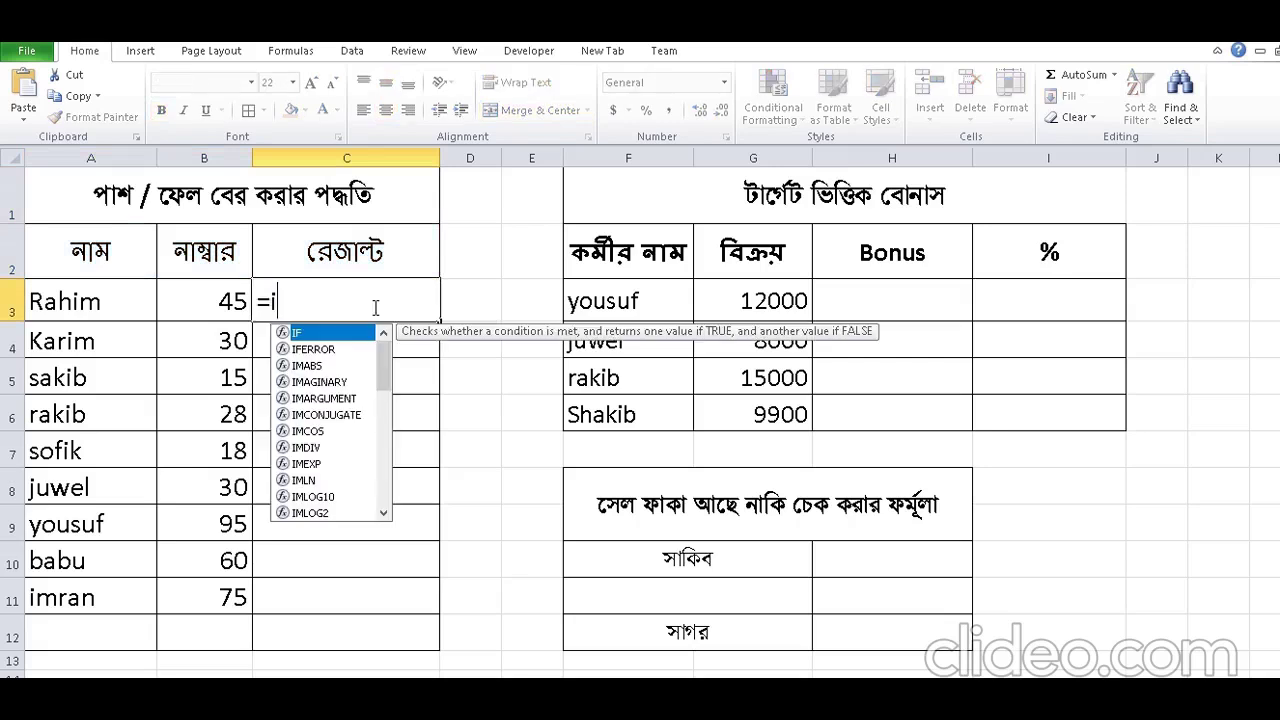
double_click(300, 333)
click(185, 300)
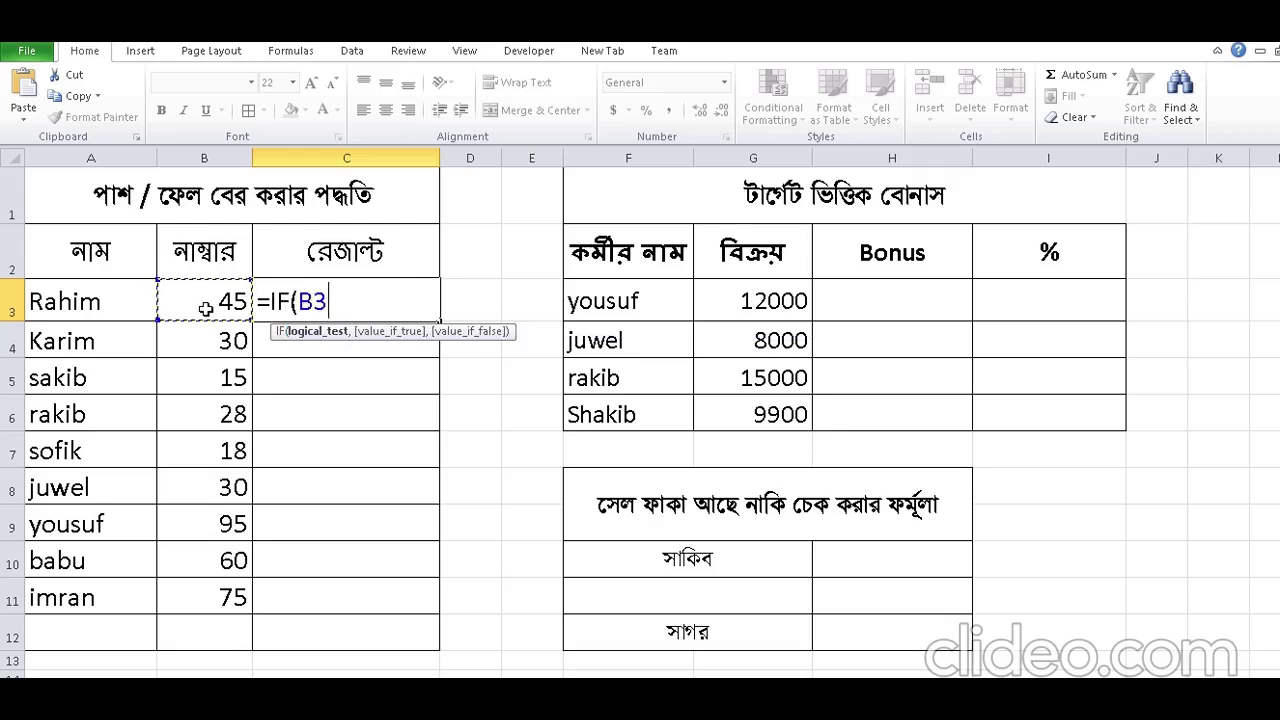
text(>33,"Pass)
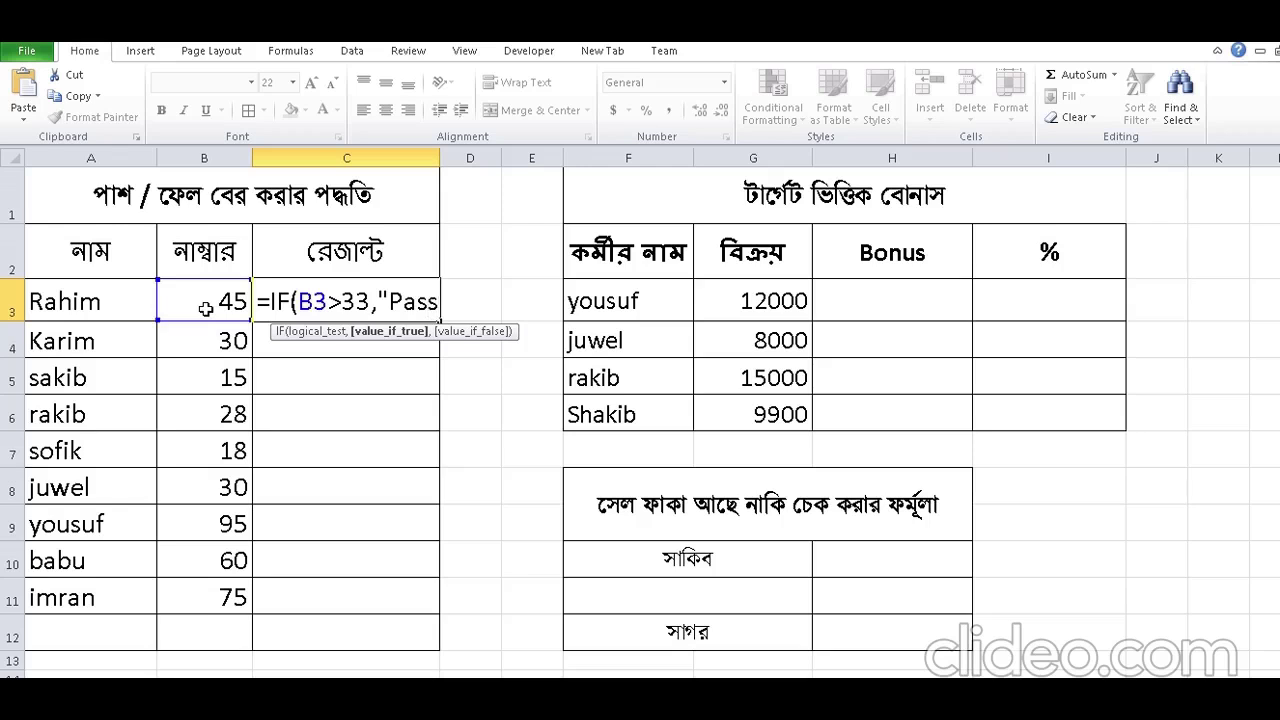
text(",)
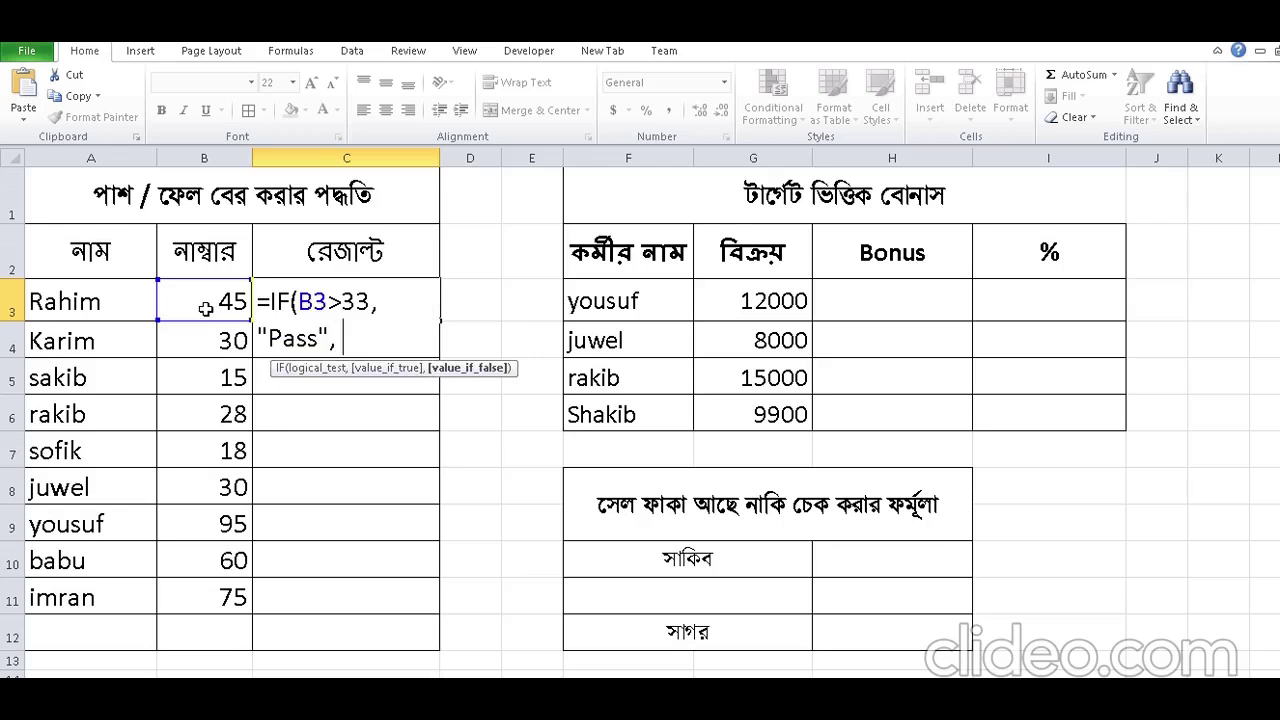
text( ")
text(Fa)
text(il)
text("))
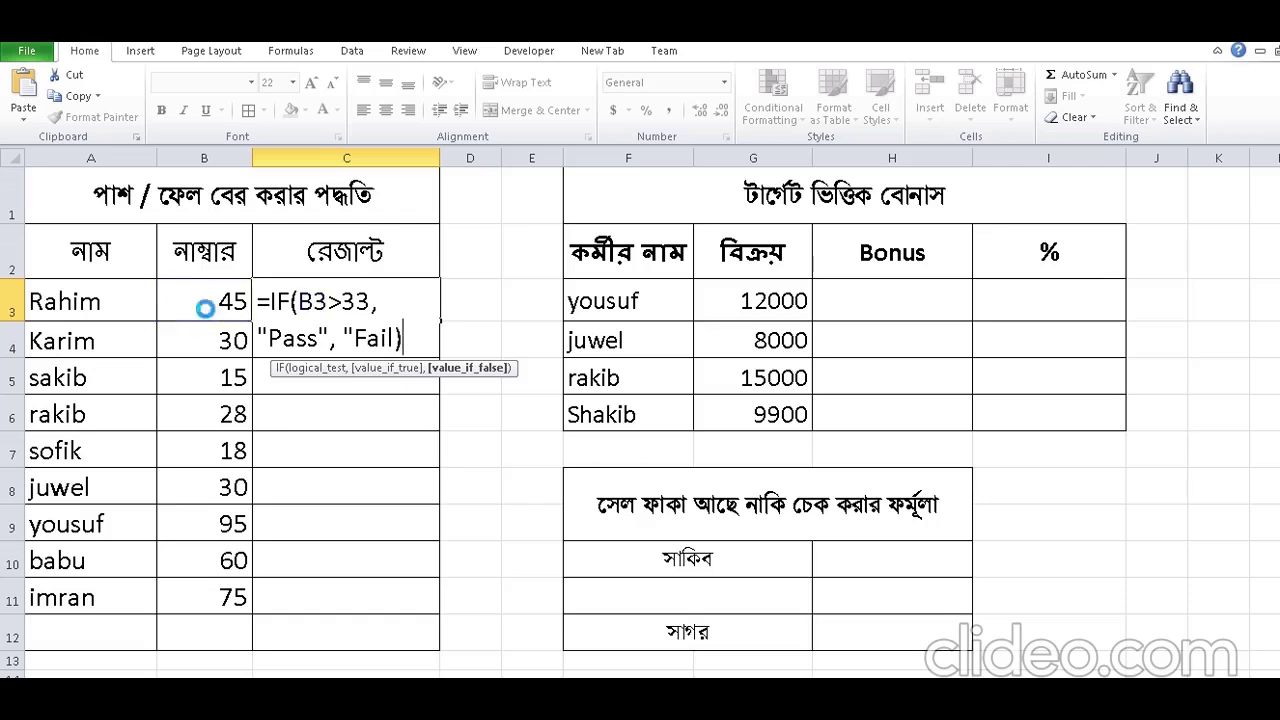
key(Return)
key(Return)
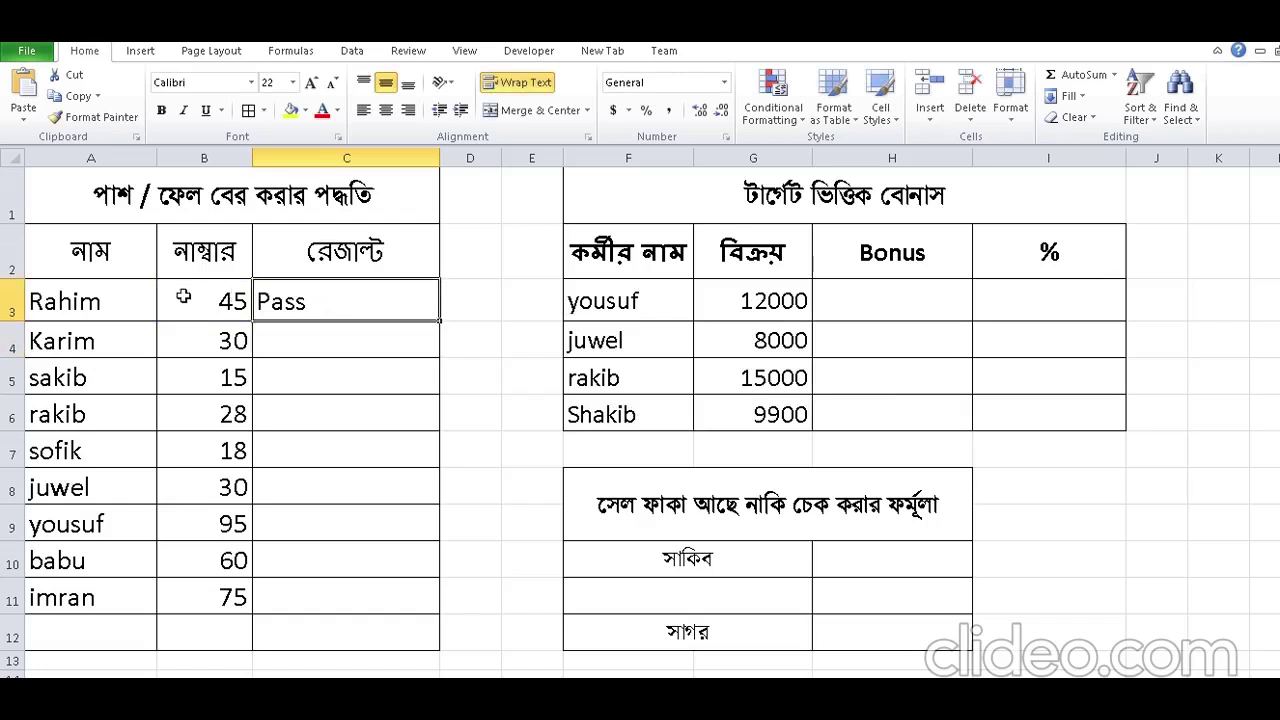
Centre the contents of column C horizontally.
click(75, 305)
click(340, 295)
click(344, 157)
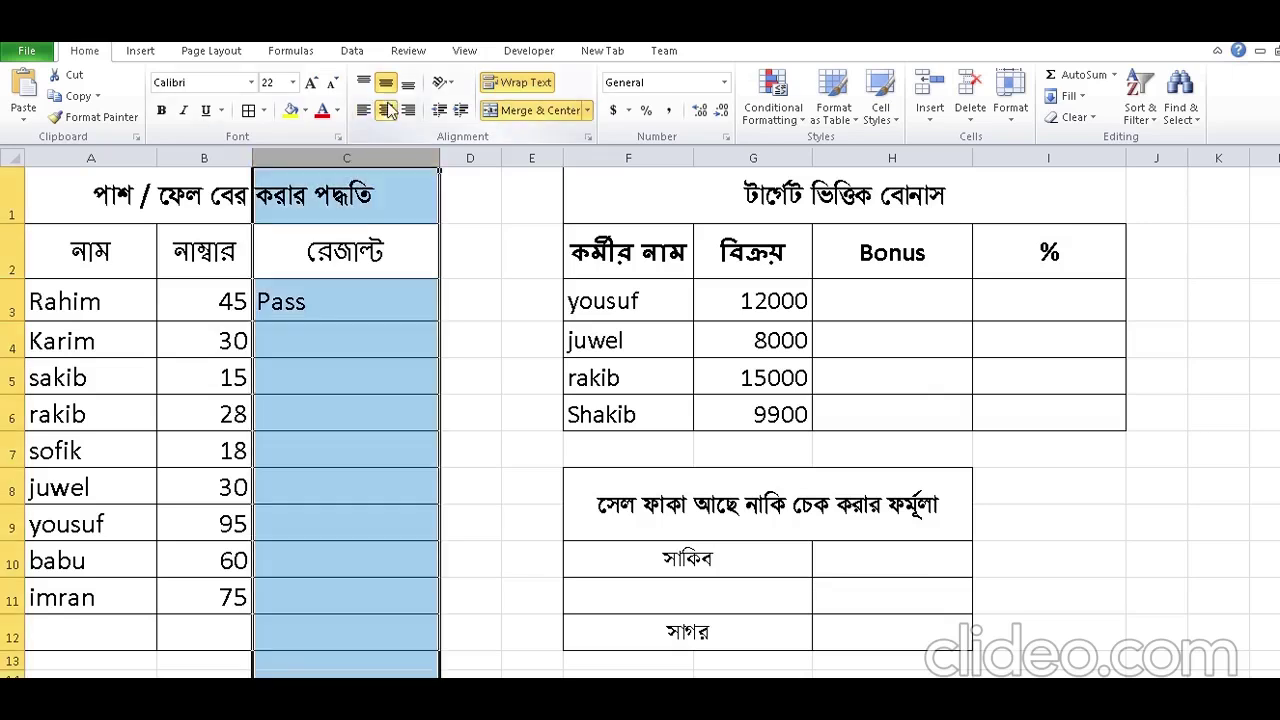
click(386, 110)
Fill the pass/fail formula from C3 down through C11.
click(369, 364)
click(380, 305)
drag(442, 320, 420, 610)
Compare the marks in column B with the pass/fail results in column C, row by row down to row 11.
click(400, 358)
click(225, 346)
click(388, 344)
click(226, 380)
click(354, 377)
click(232, 418)
click(348, 418)
click(232, 526)
click(337, 526)
click(232, 560)
click(308, 566)
click(232, 594)
click(332, 620)
click(357, 597)
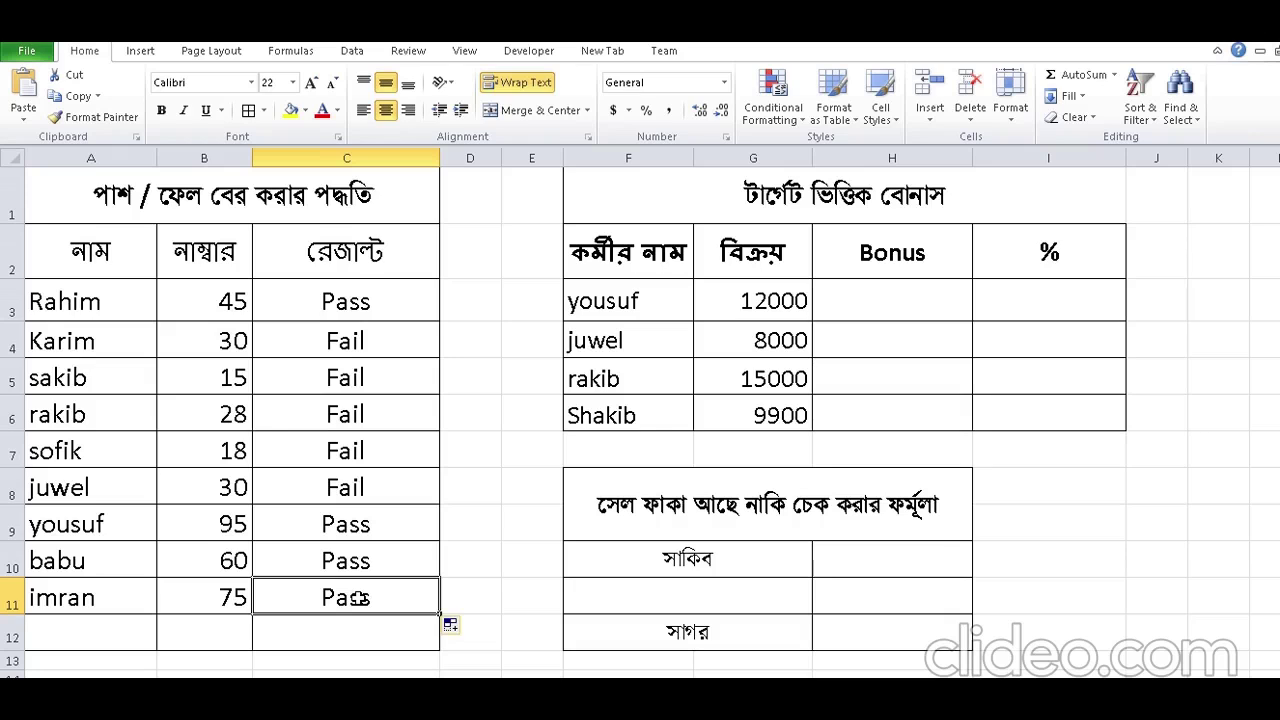
Begin the formula =IF(G3>10000 in H3 and move the unfinished text into I3 of the % column.
click(911, 304)
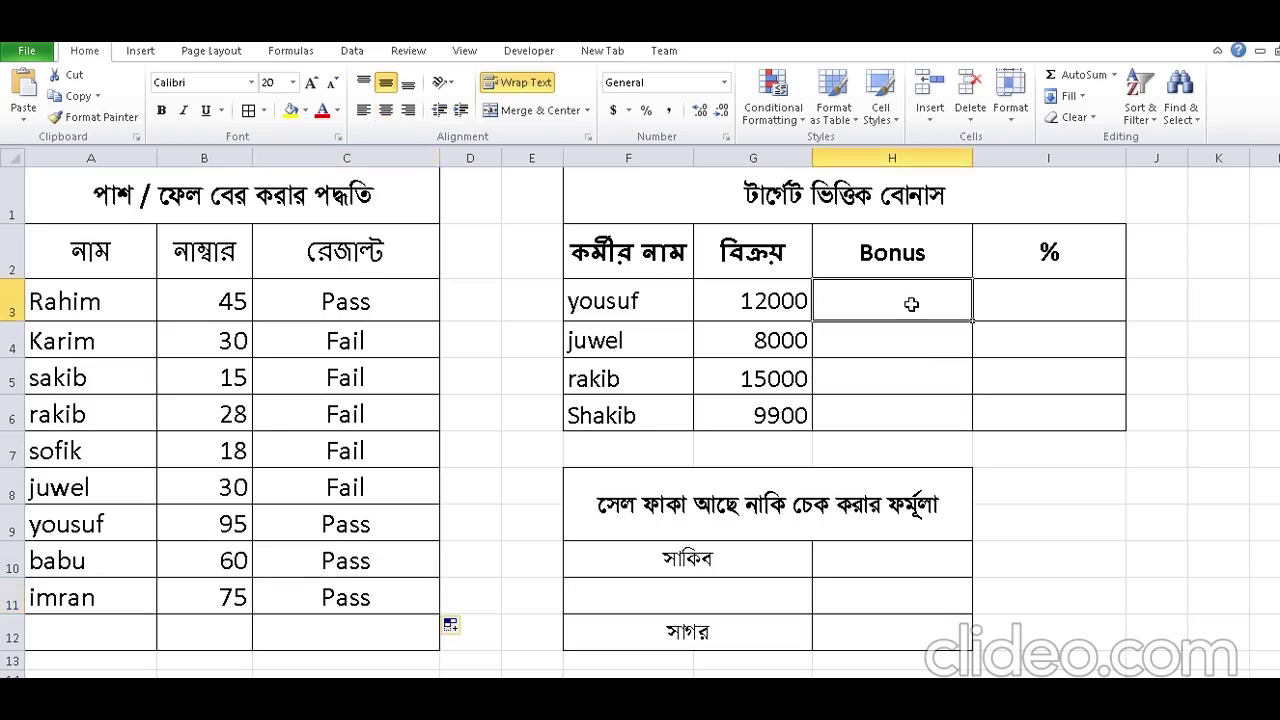
text(=)
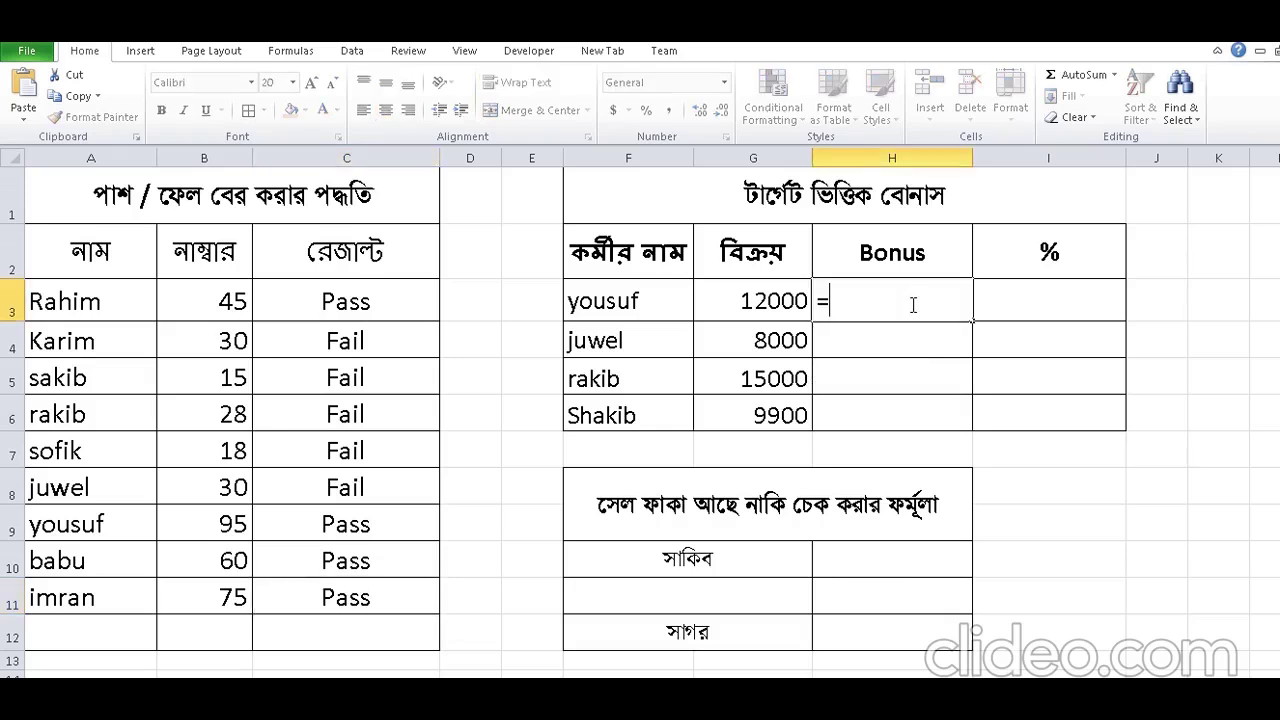
text(if)
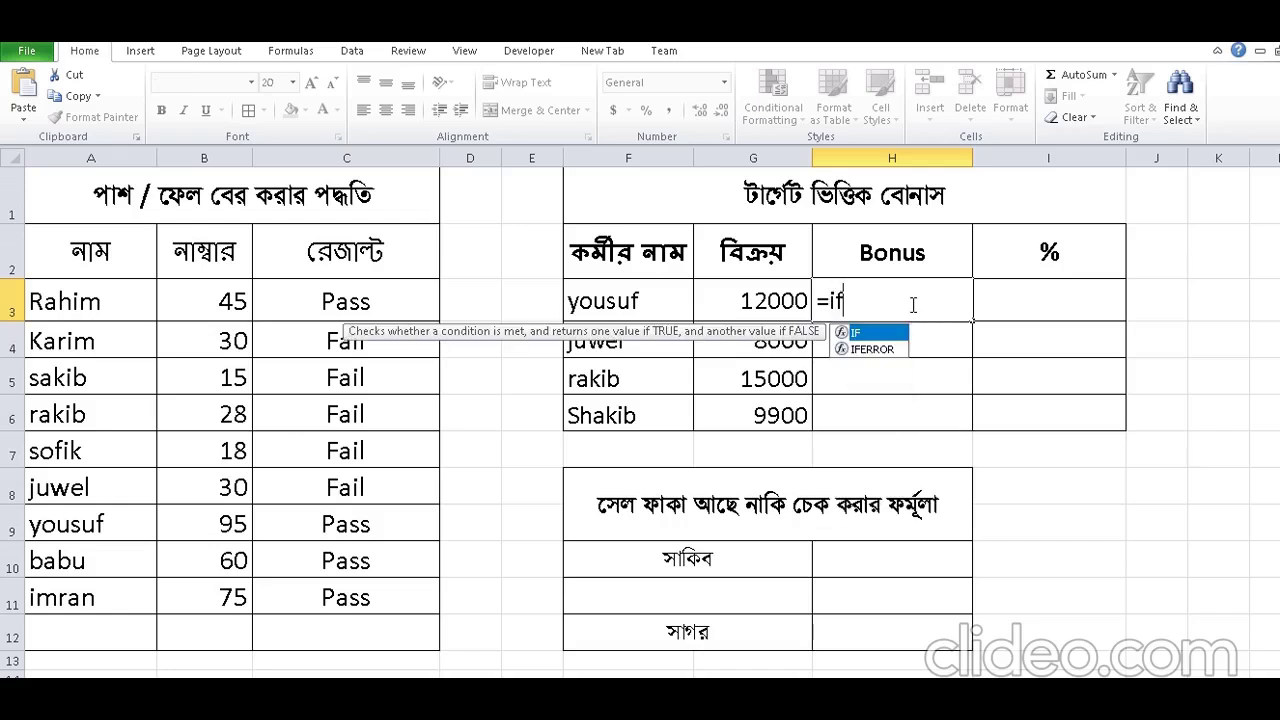
key(Tab)
click(795, 290)
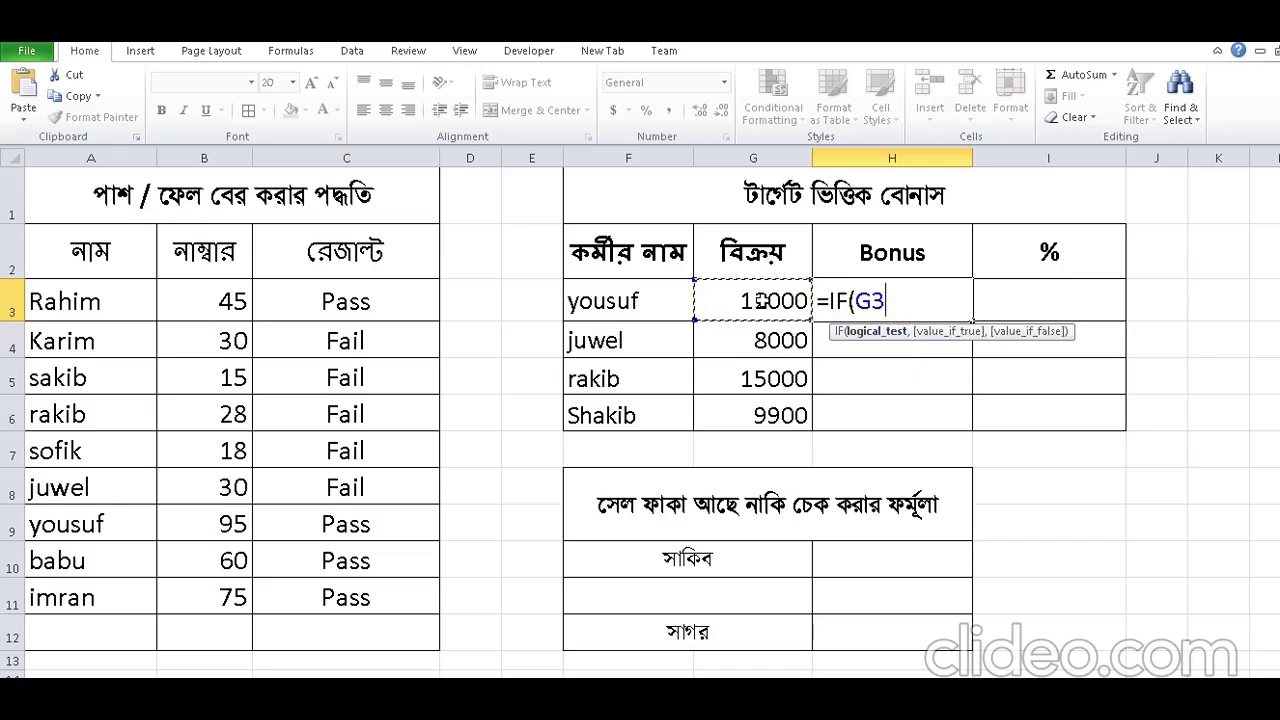
text(>10000)
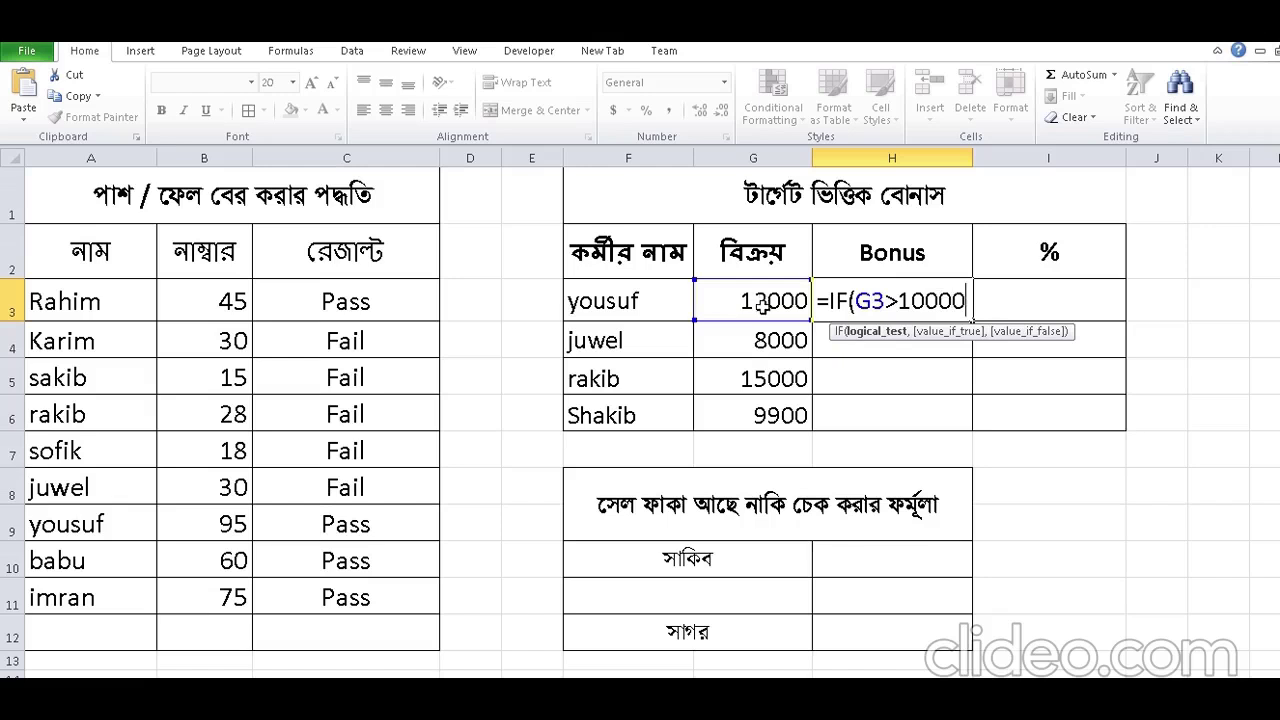
drag(969, 300, 785, 300)
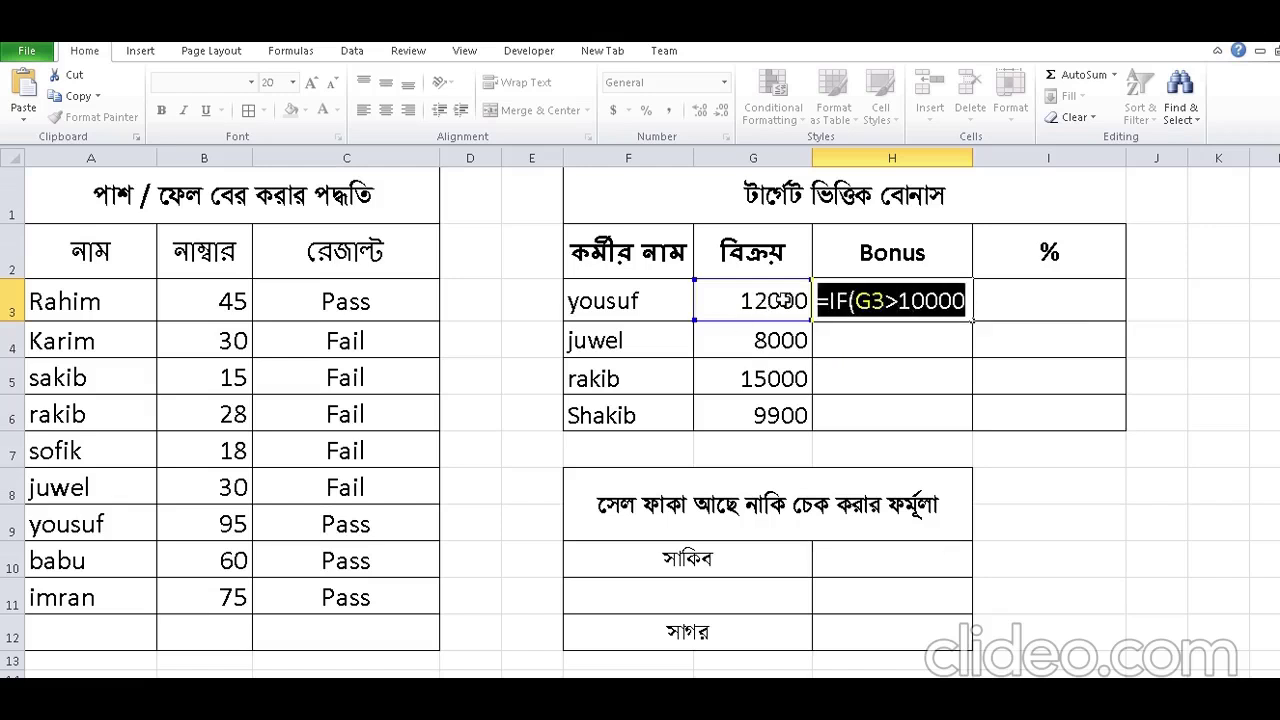
key(BackSpace)
click(990, 300)
key(ctrl+v)
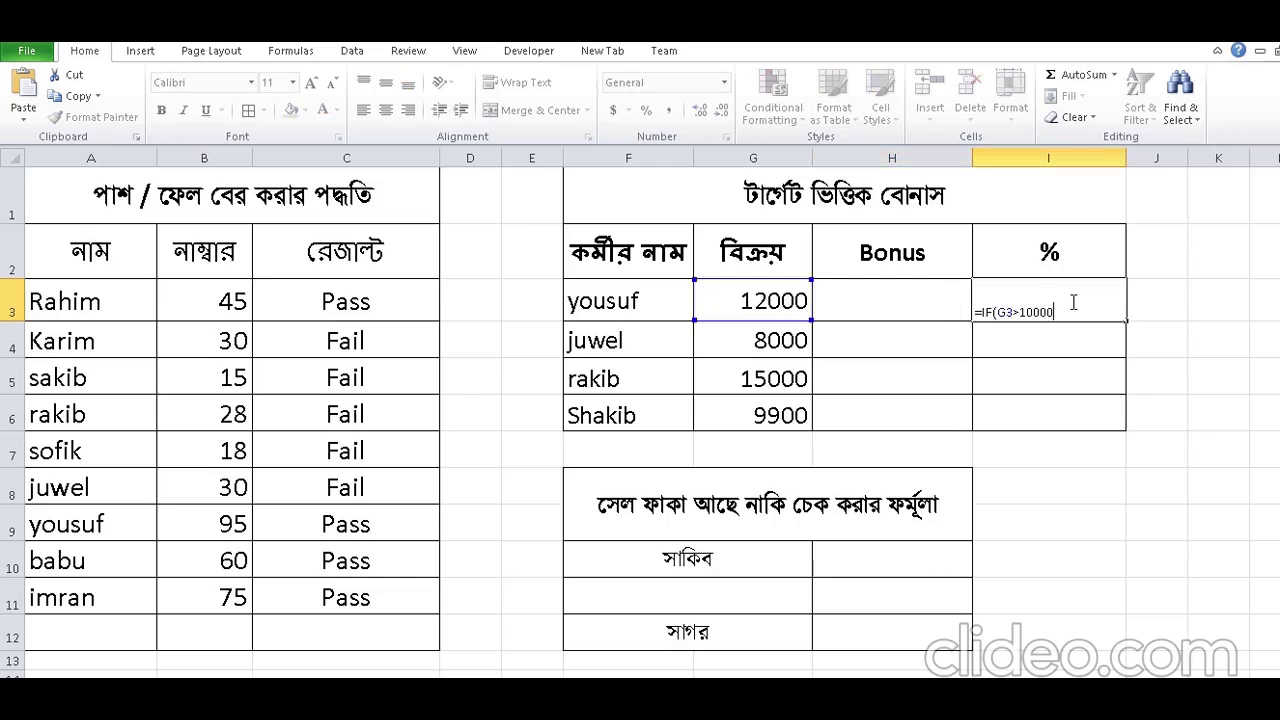
Complete the formula in I3 as =IF(G3>10000, G3*10%,0).
text(,)
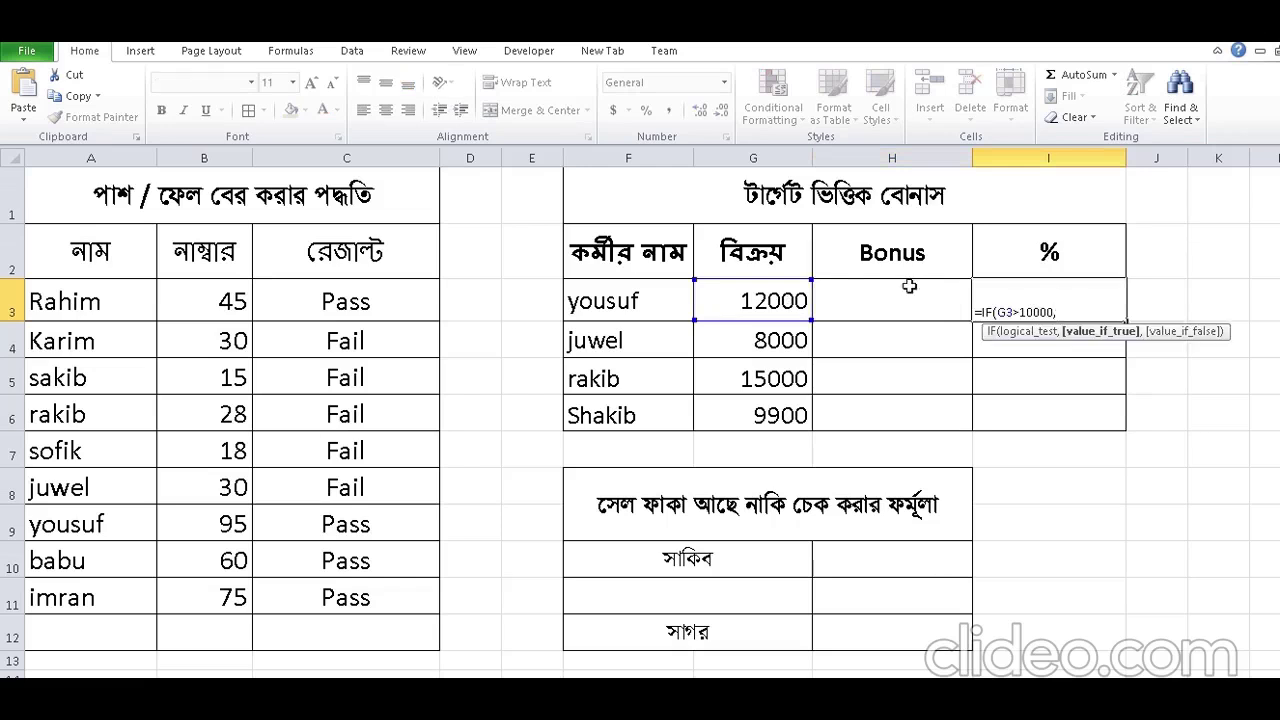
click(768, 303)
text(*10%,0)
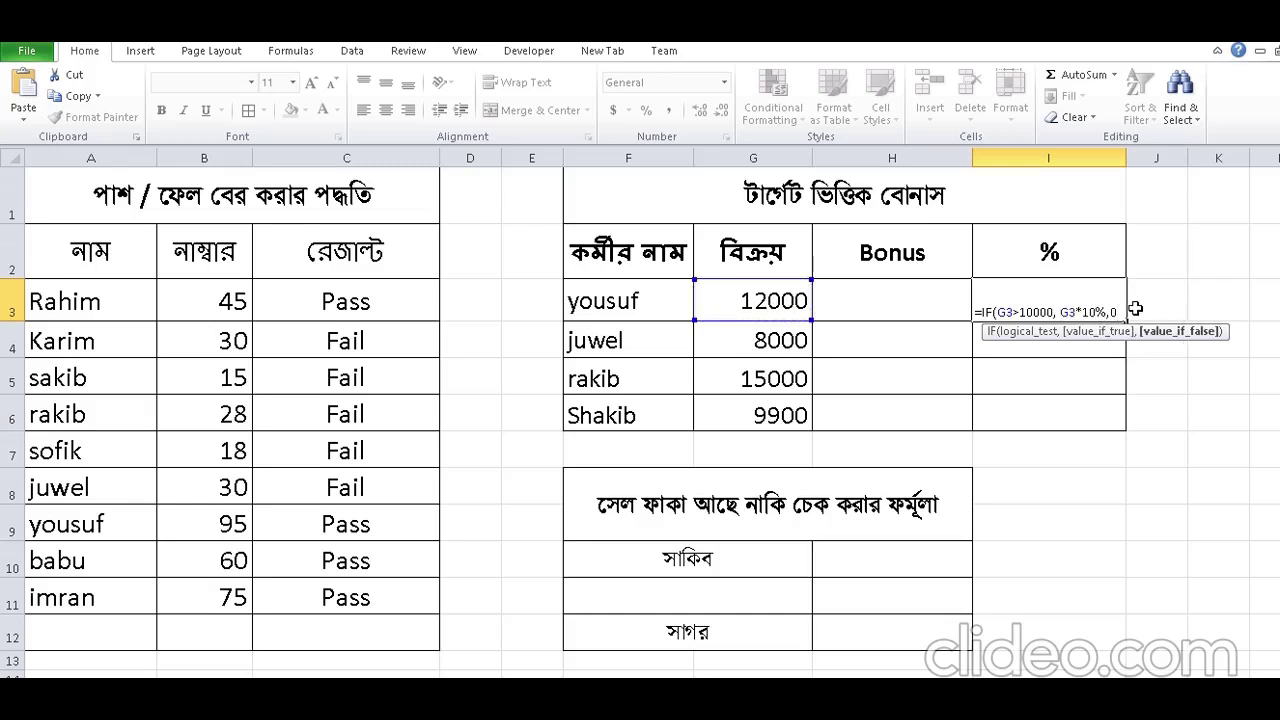
text())
key(Return)
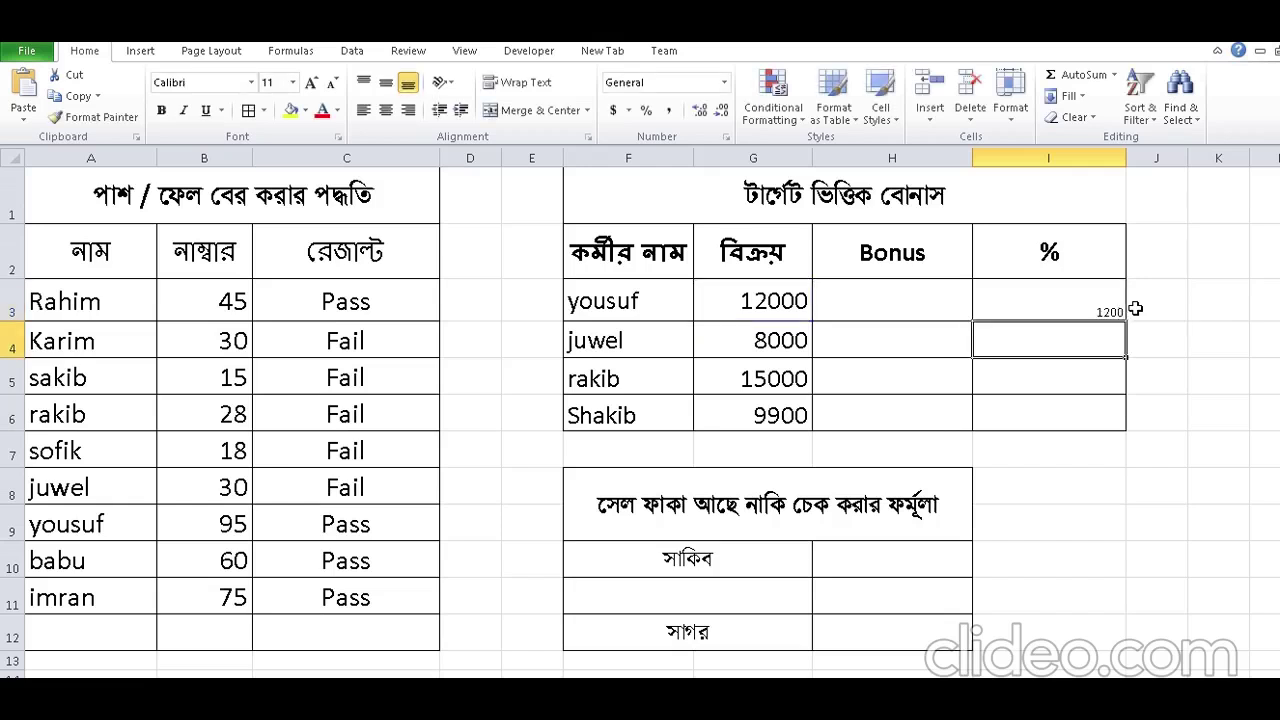
Format I3:I6 with font size 18, centred horizontally and aligned to the middle vertically.
drag(1060, 302, 1057, 418)
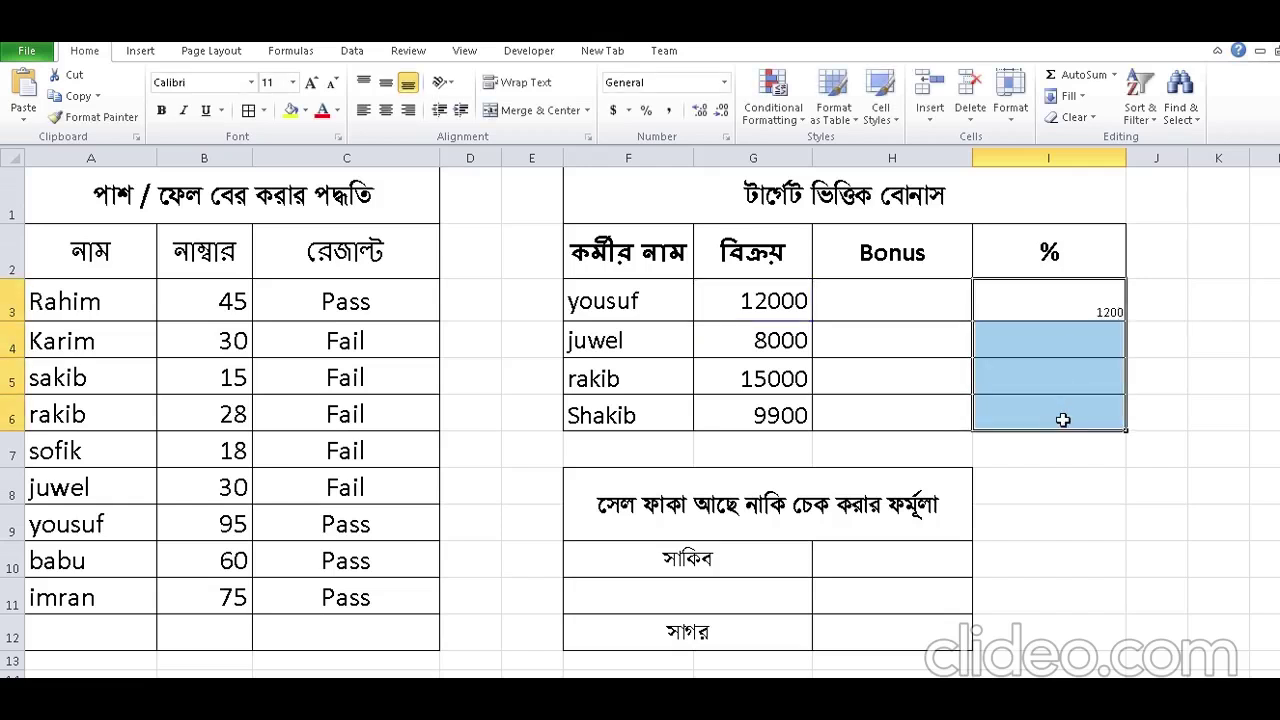
click(312, 85)
click(312, 85)
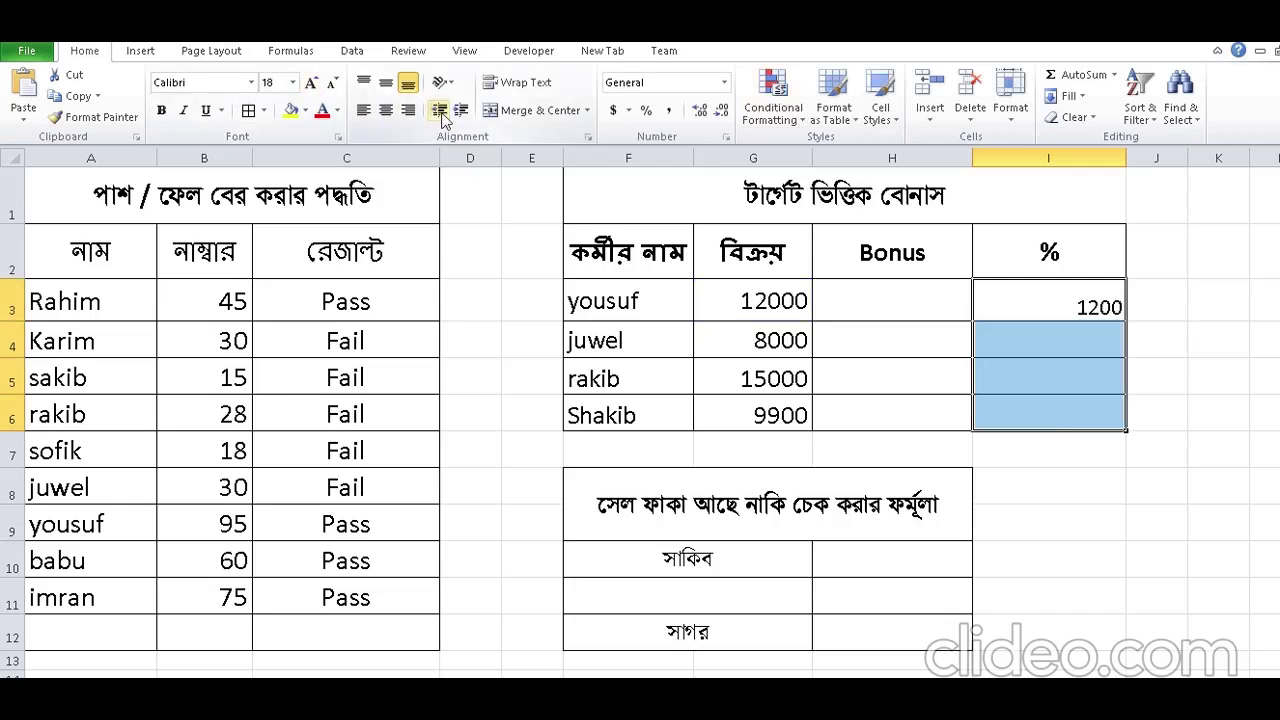
click(385, 110)
click(385, 82)
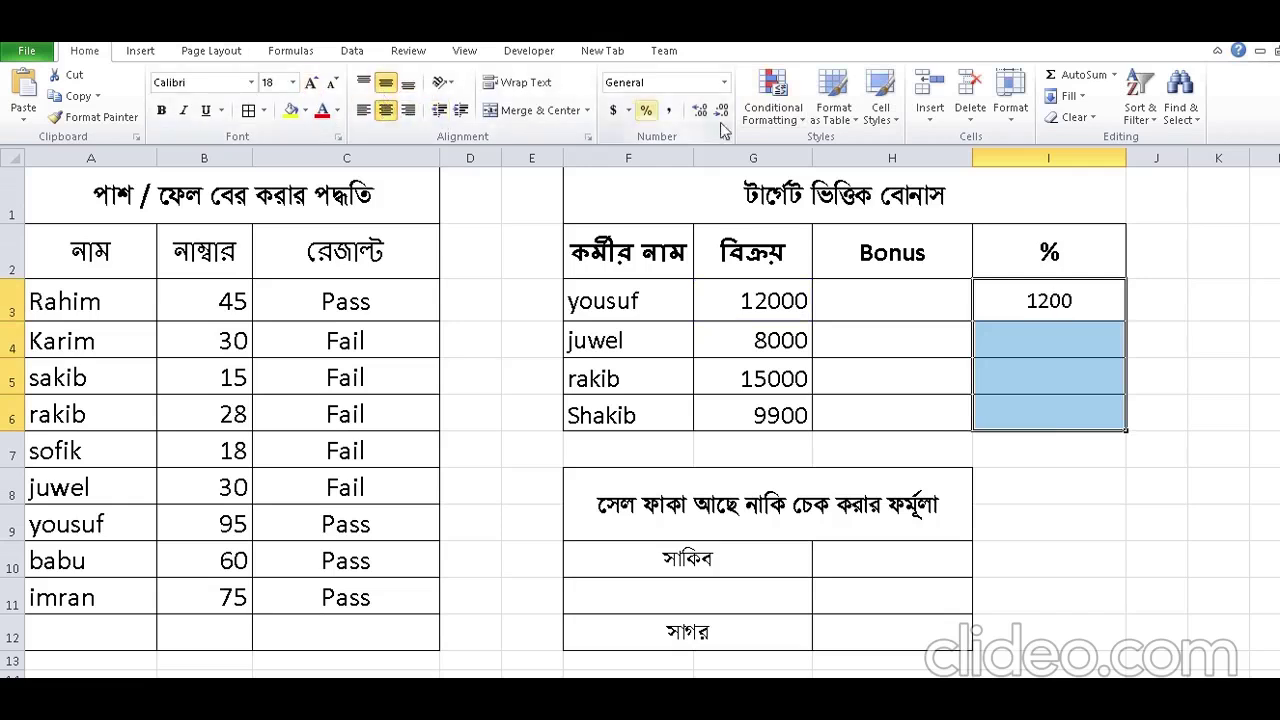
Fill the percentage bonus formula from I3 down through I6 and check a result against its sales figure.
click(1045, 370)
click(1060, 296)
click(768, 296)
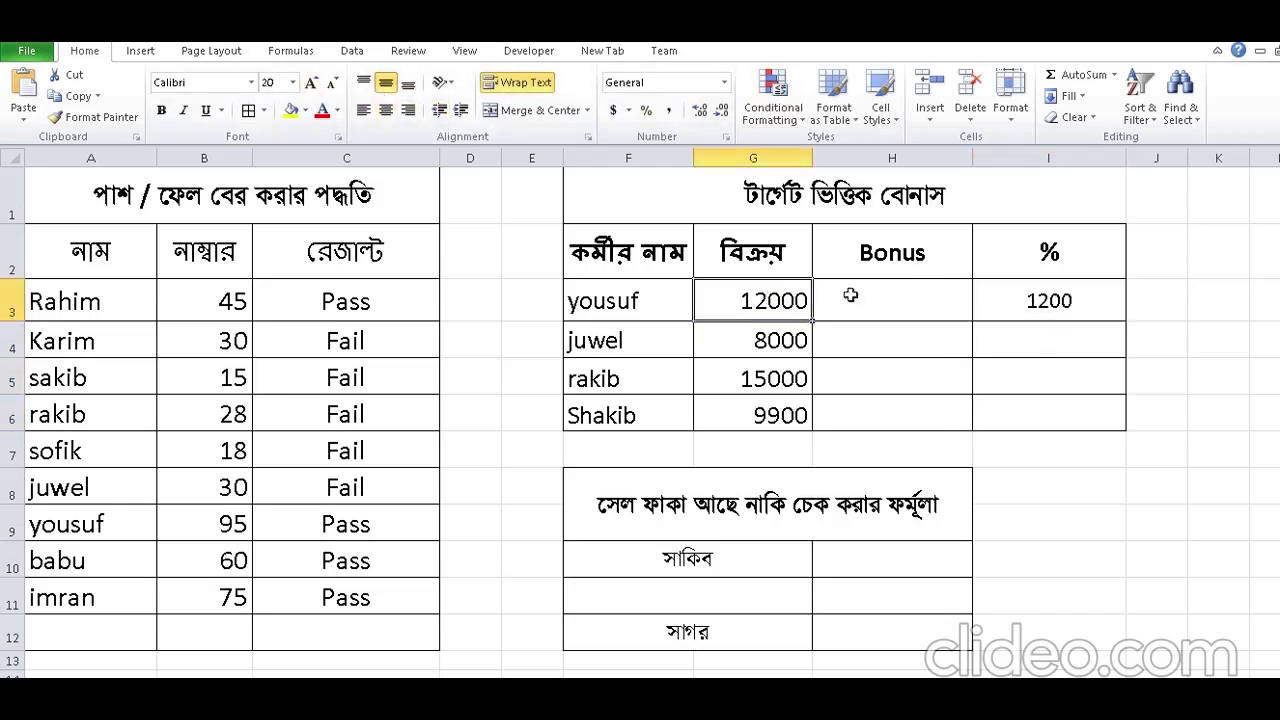
click(1104, 302)
drag(1124, 322, 1114, 428)
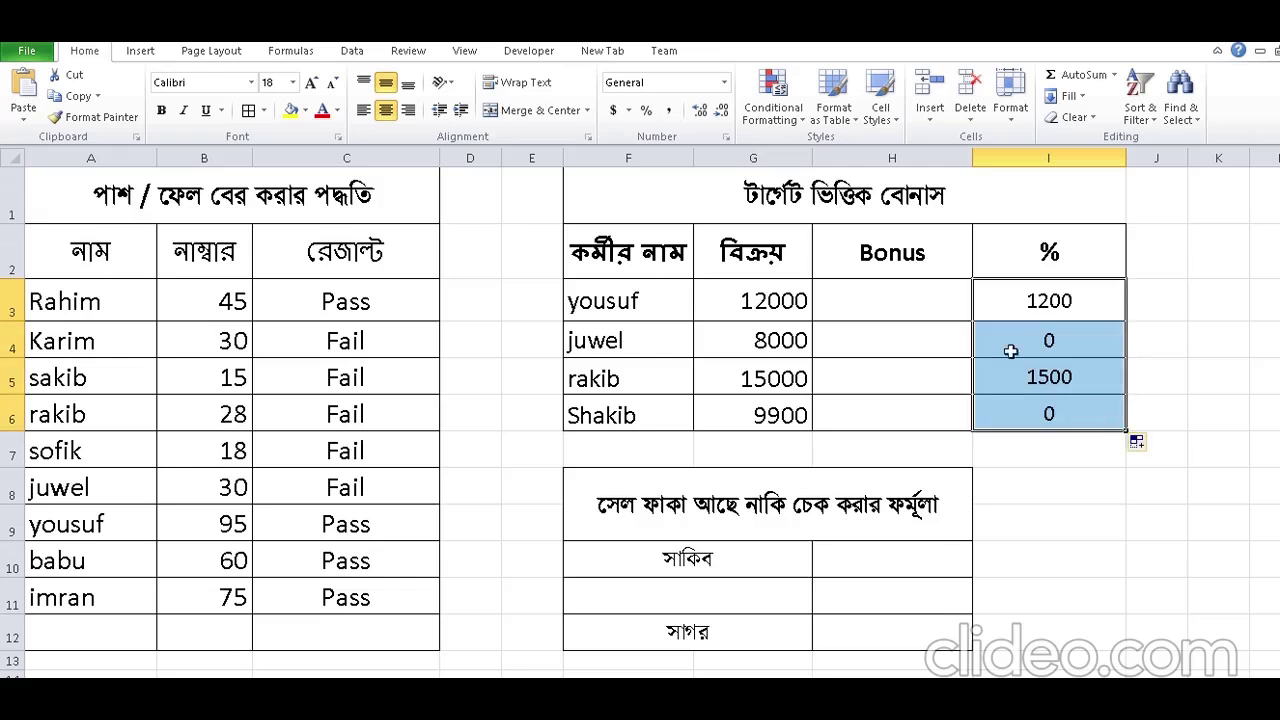
click(733, 341)
click(1081, 340)
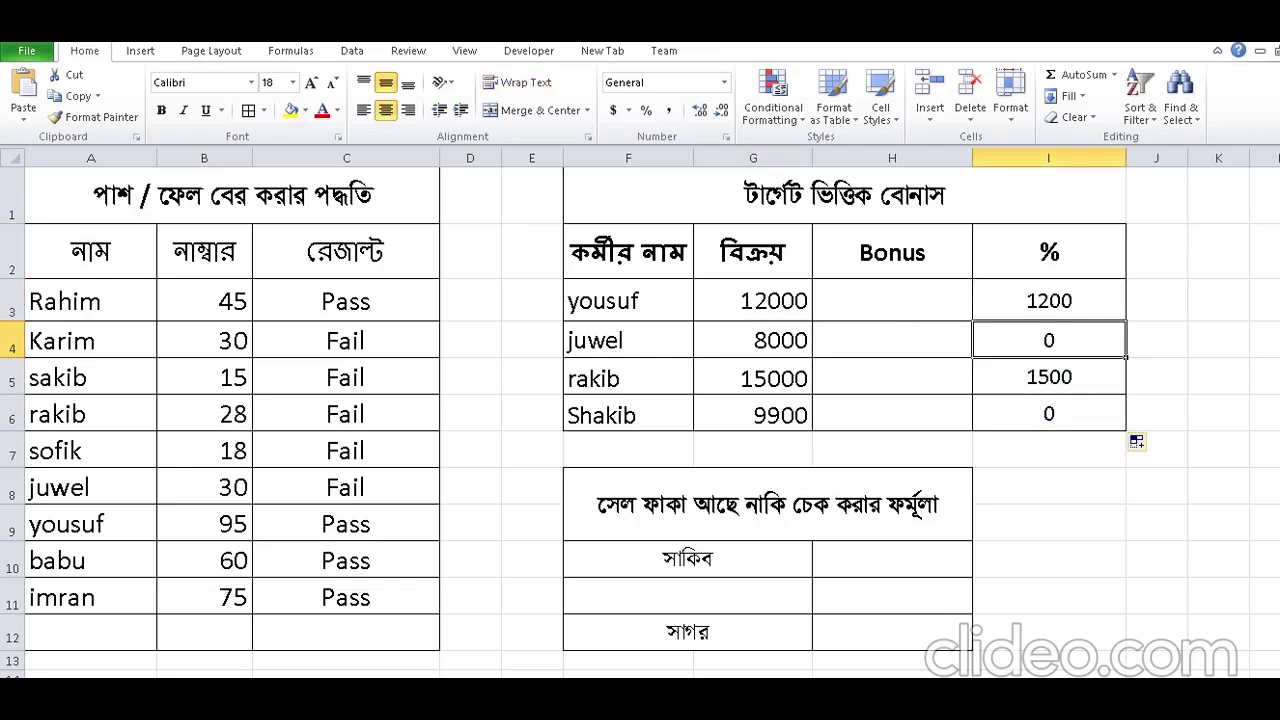
Begin an IF formula in H3 of the Bonus column that tests G3>10000.
click(929, 307)
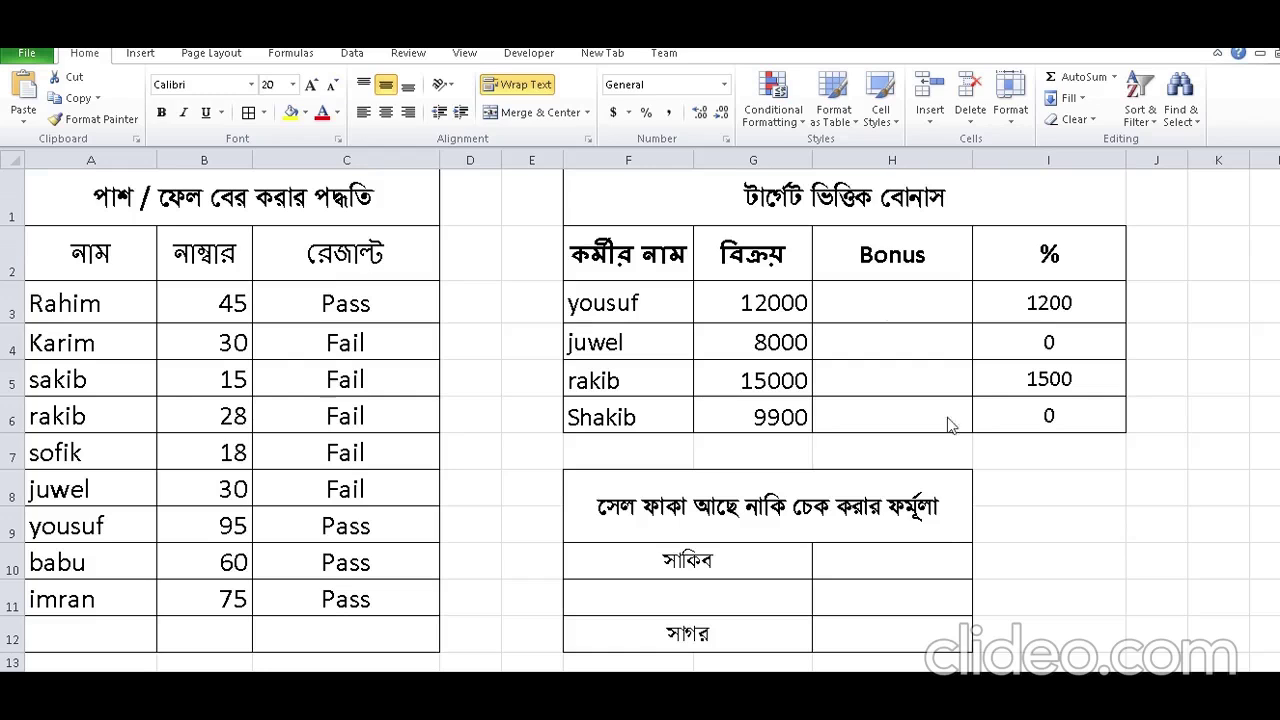
click(892, 301)
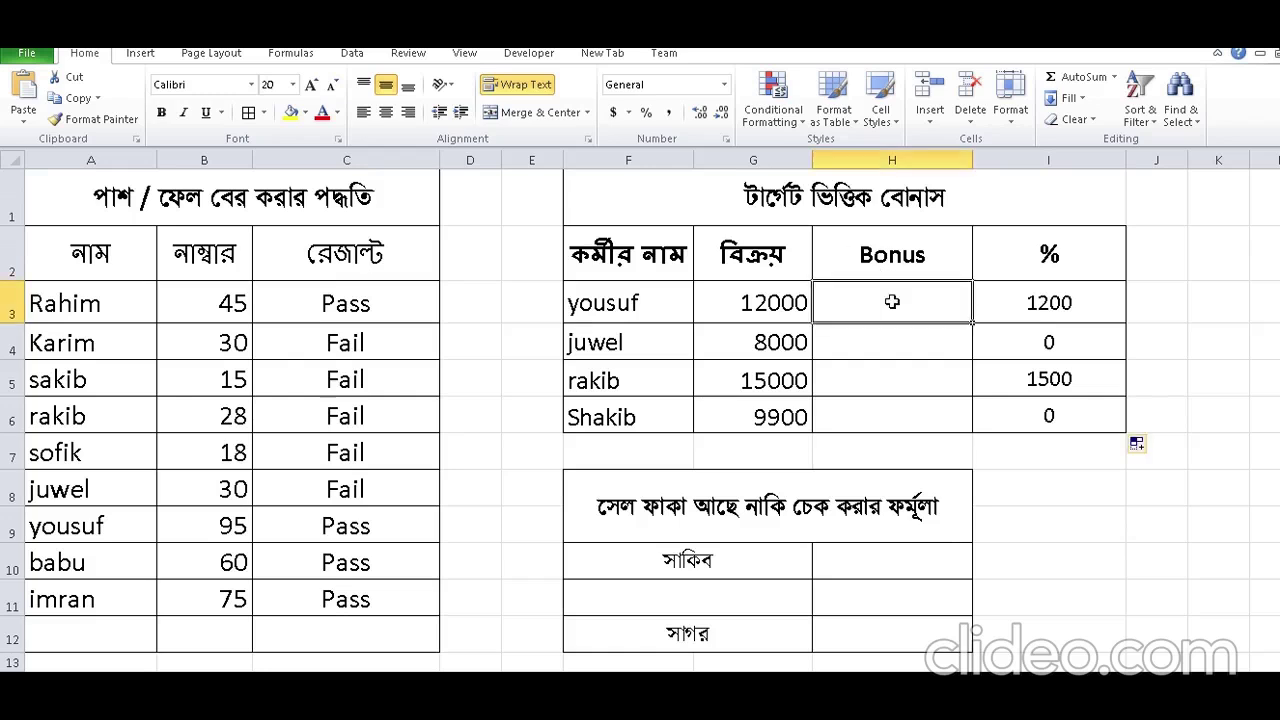
click(1040, 305)
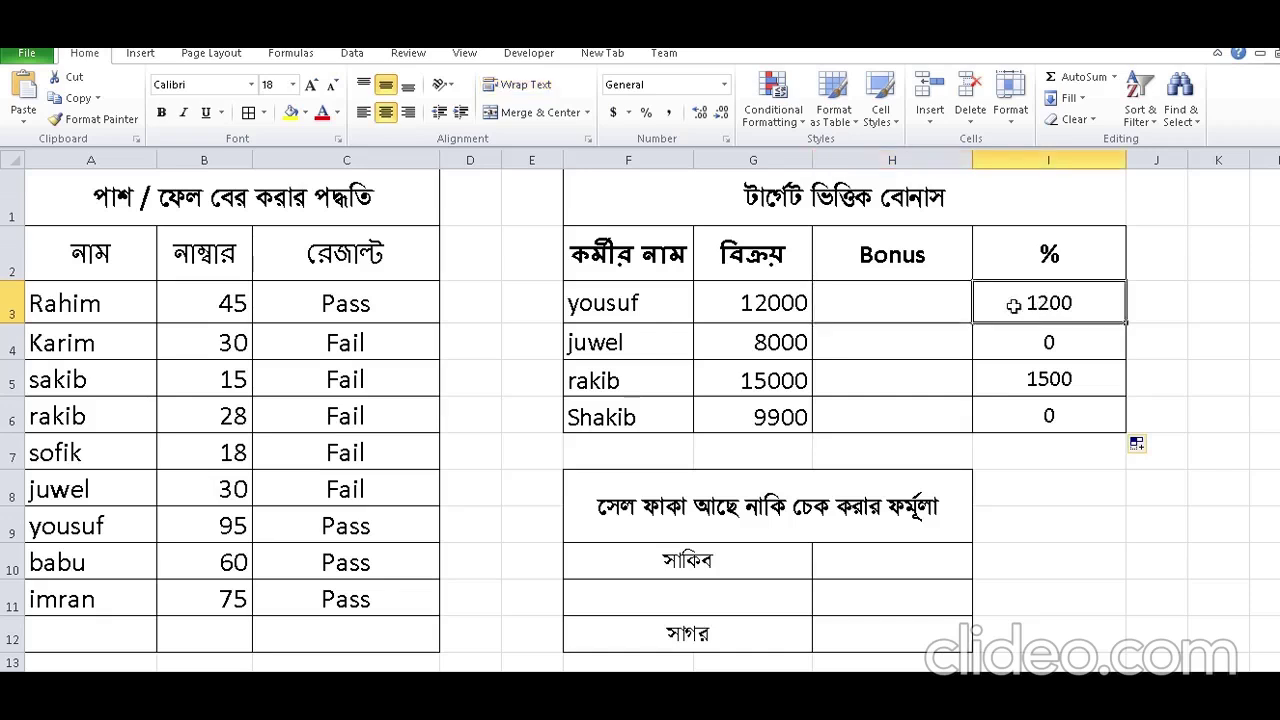
click(921, 298)
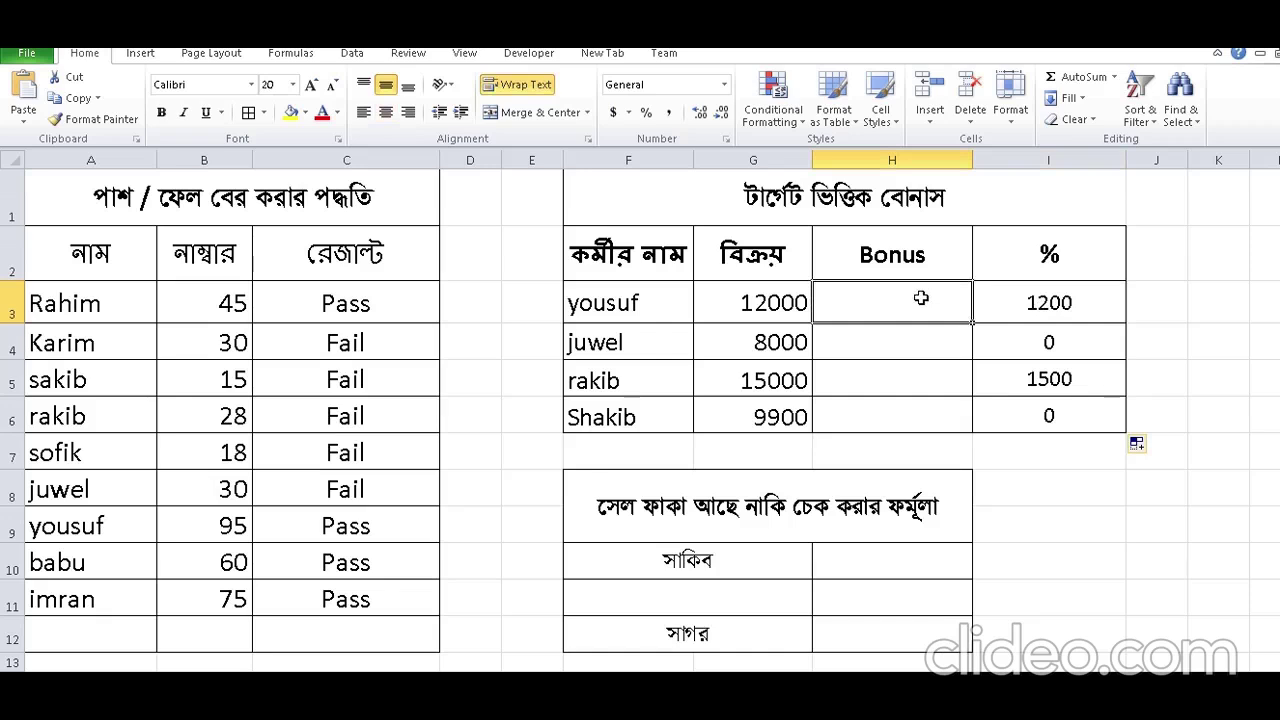
text(=if)
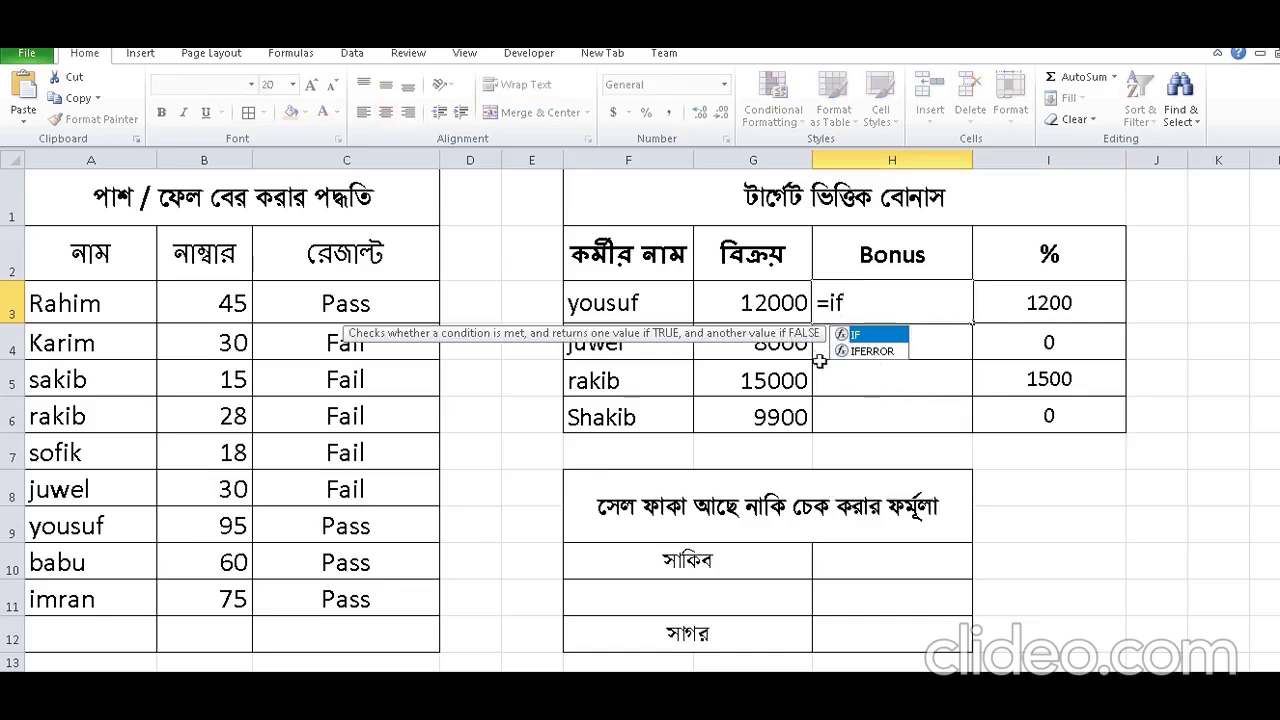
double_click(870, 334)
click(771, 302)
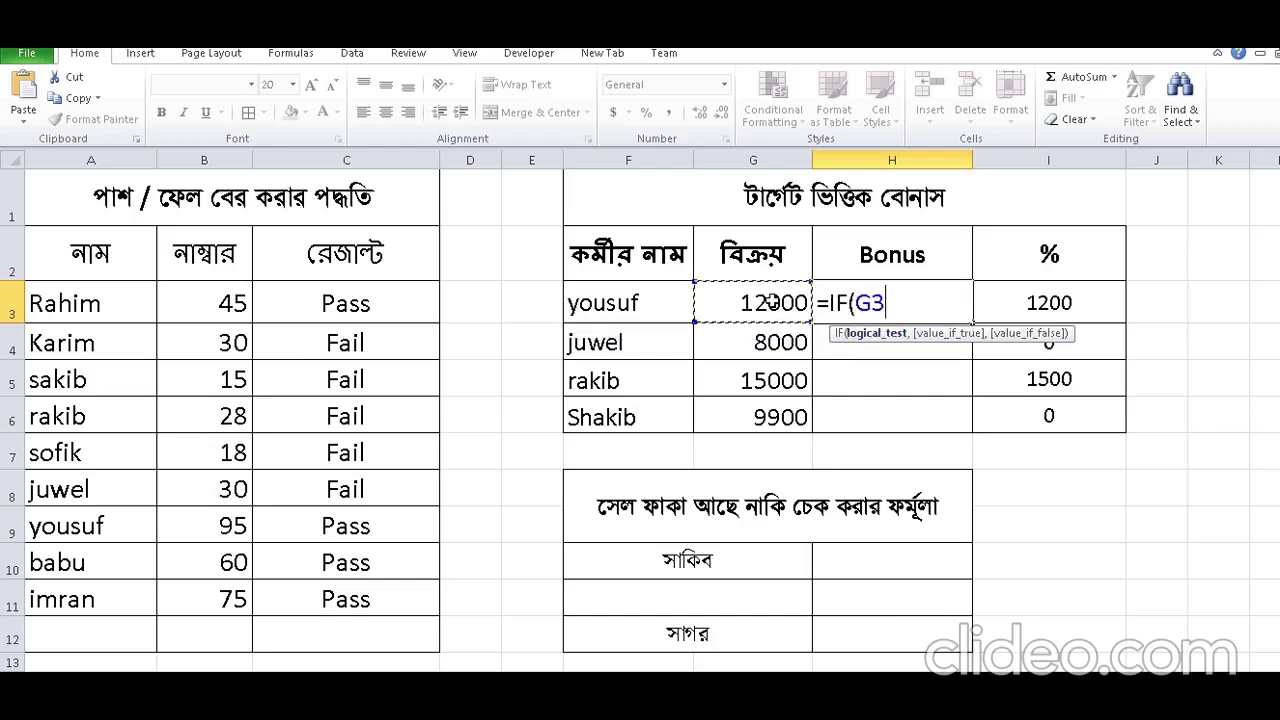
text(>10000)
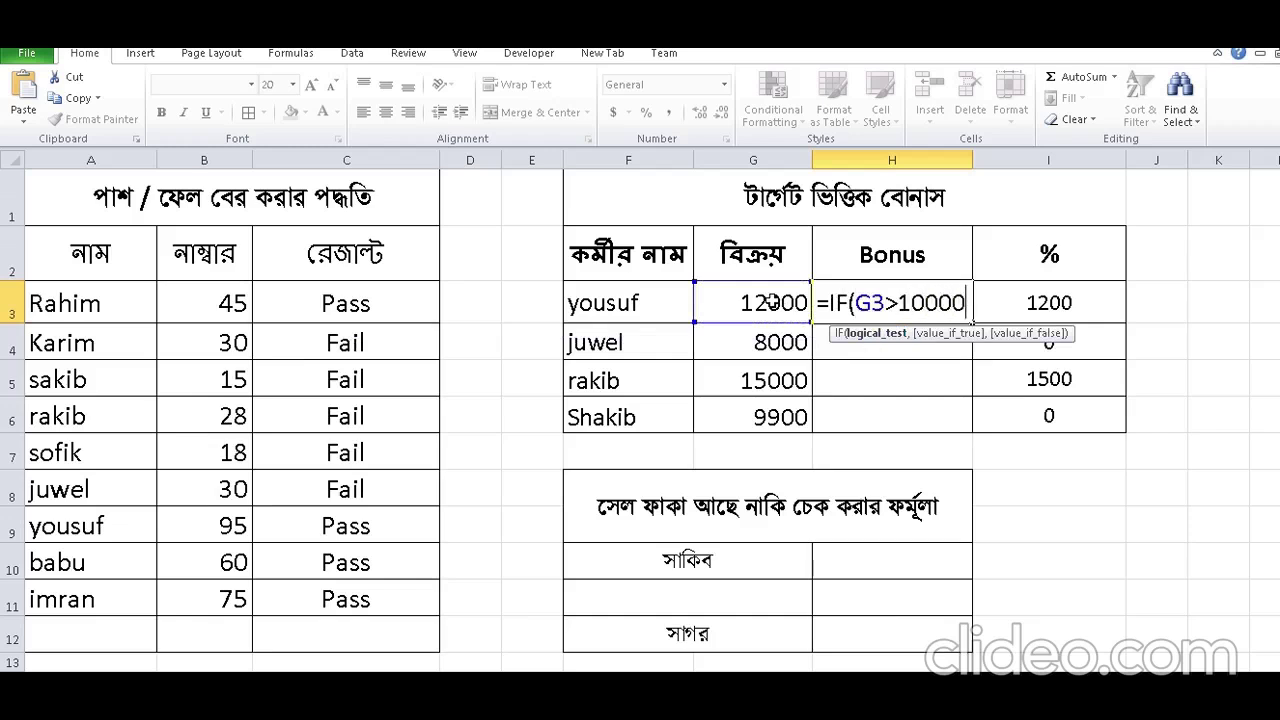
Complete the H3 formula as =IF(G3>10000,"Yes", "No") and enter it.
text(,)
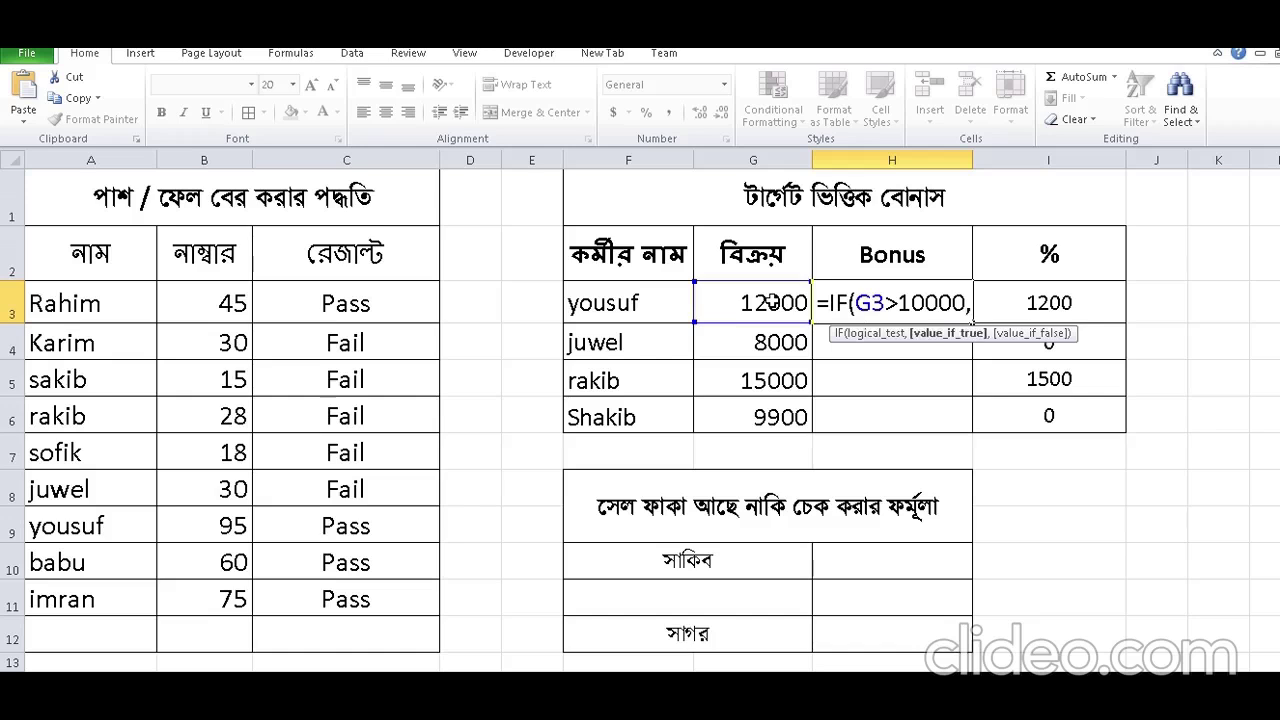
text("Yes)
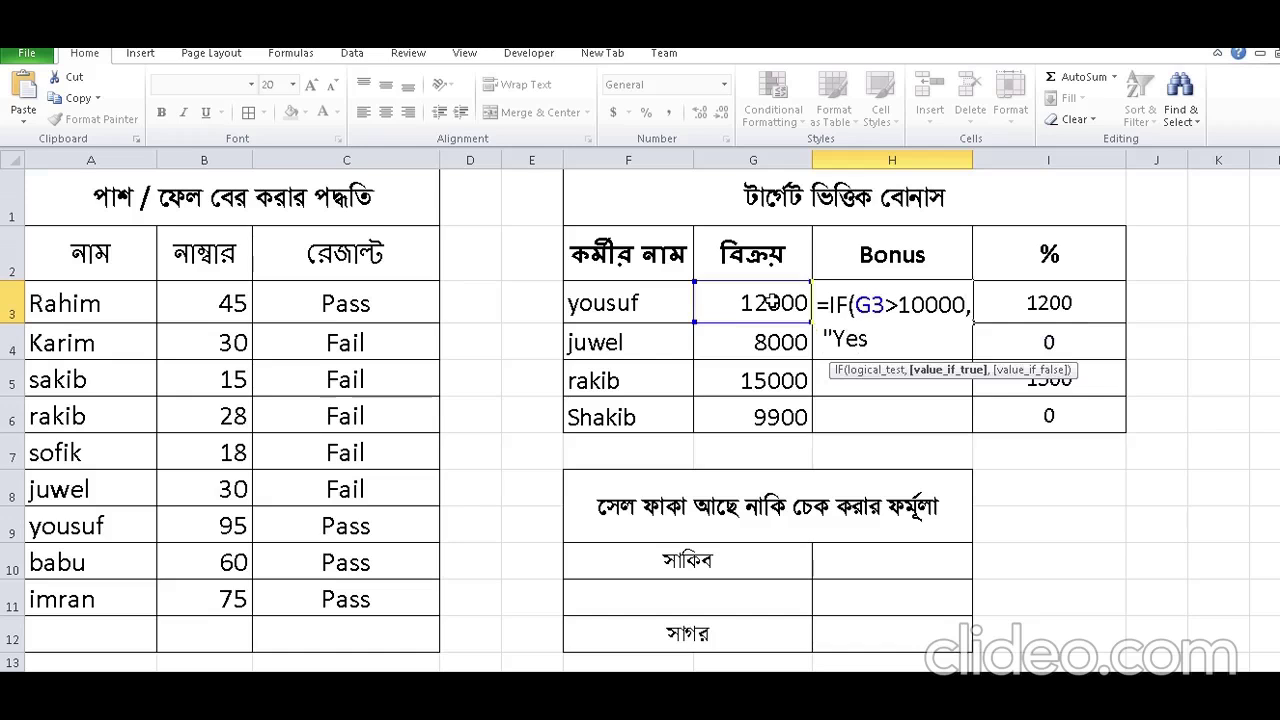
text(", "N)
key(BackSpace)
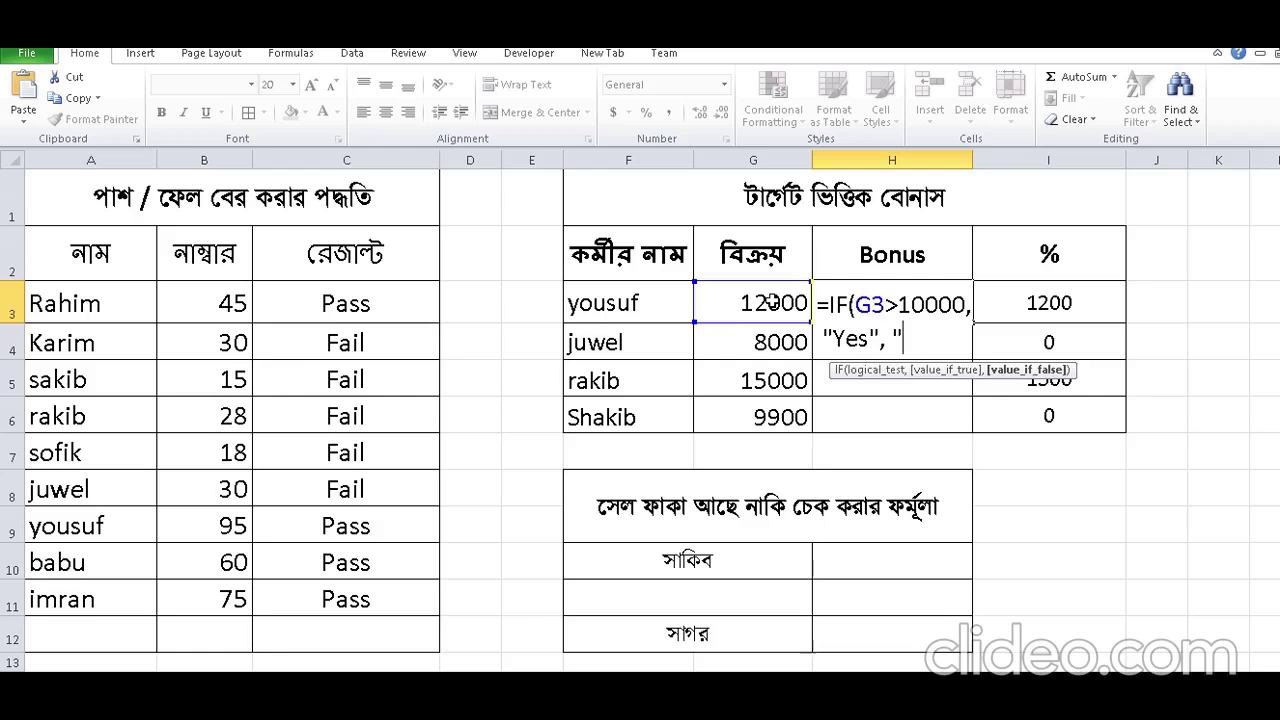
text(No"))
key(Return)
Format H3:H6 with horizontally centred text and font size 22.
drag(913, 285, 894, 409)
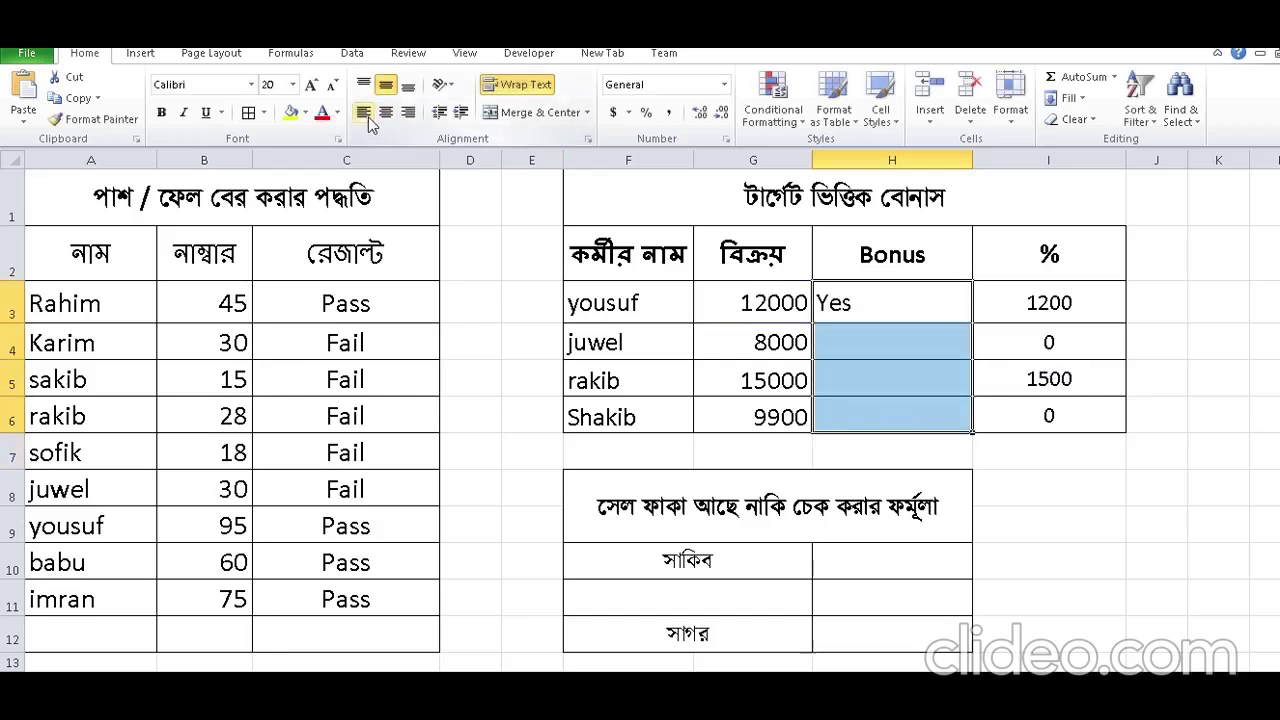
click(385, 112)
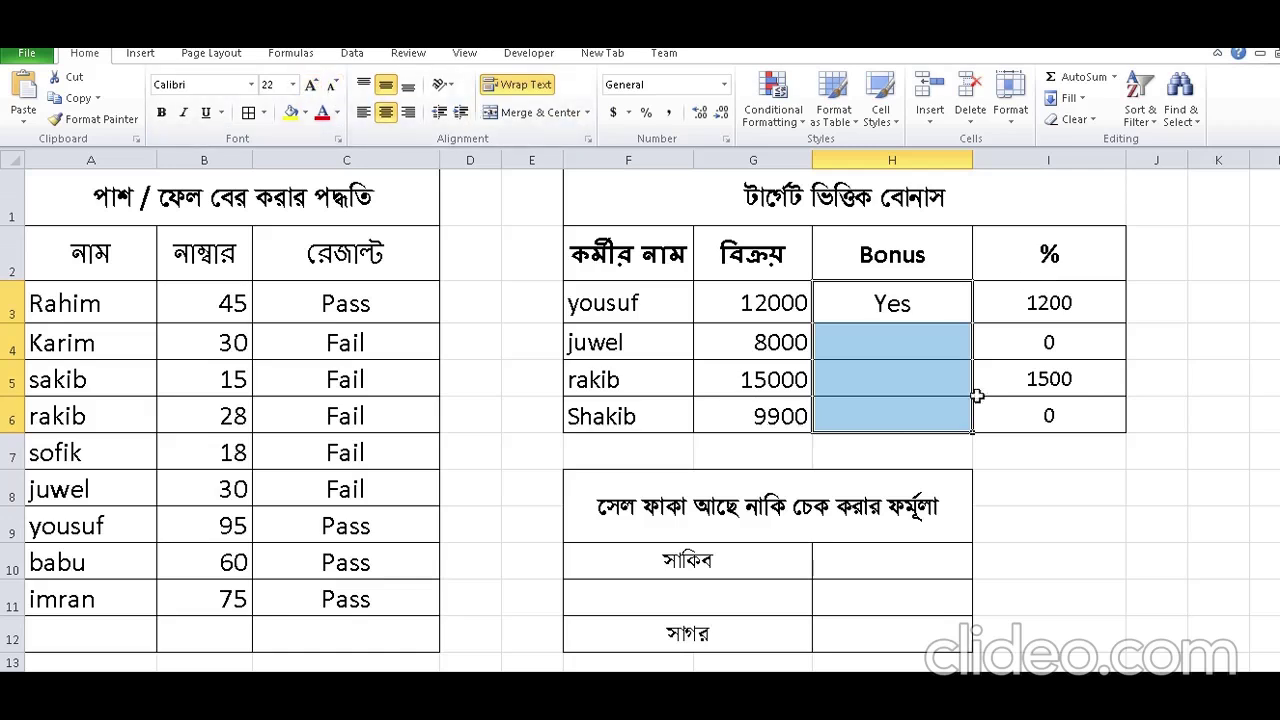
click(962, 444)
Fill the Yes/No bonus formula from H3 down through H6.
click(898, 303)
drag(971, 322, 968, 420)
click(950, 327)
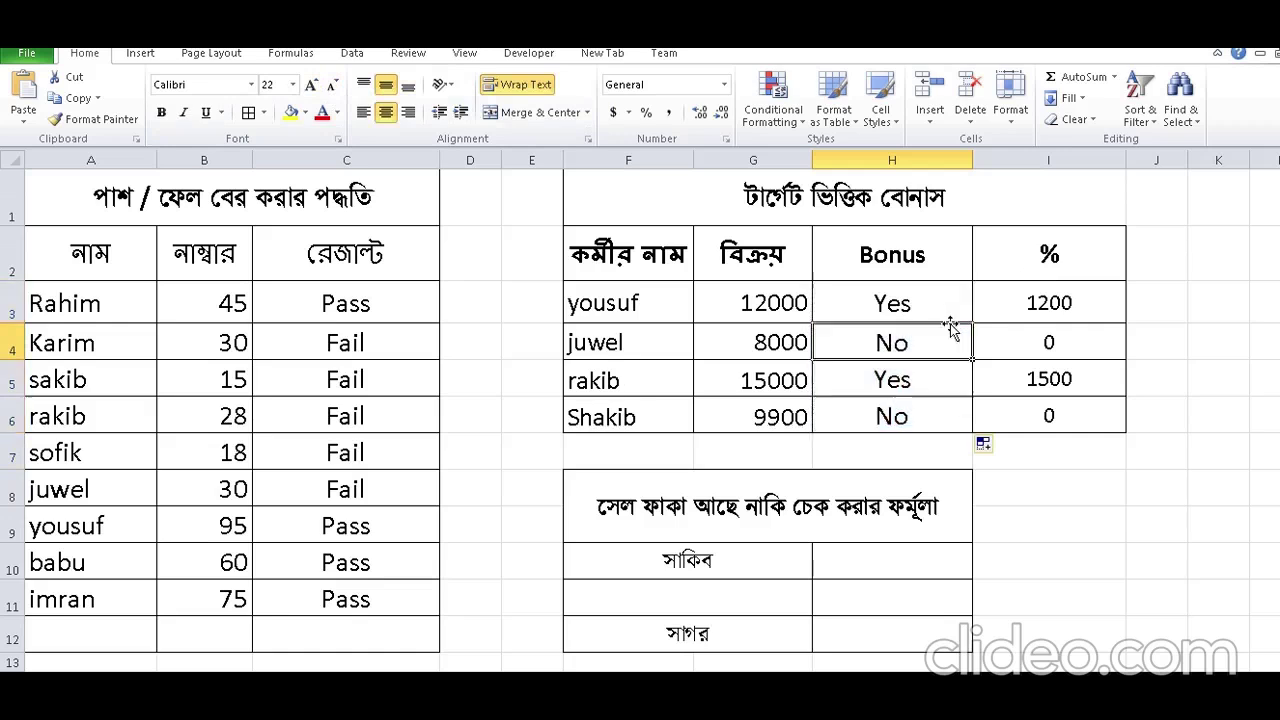
Compare each sales figure in G3:G6 with its Yes/No result in the Bonus column.
click(773, 313)
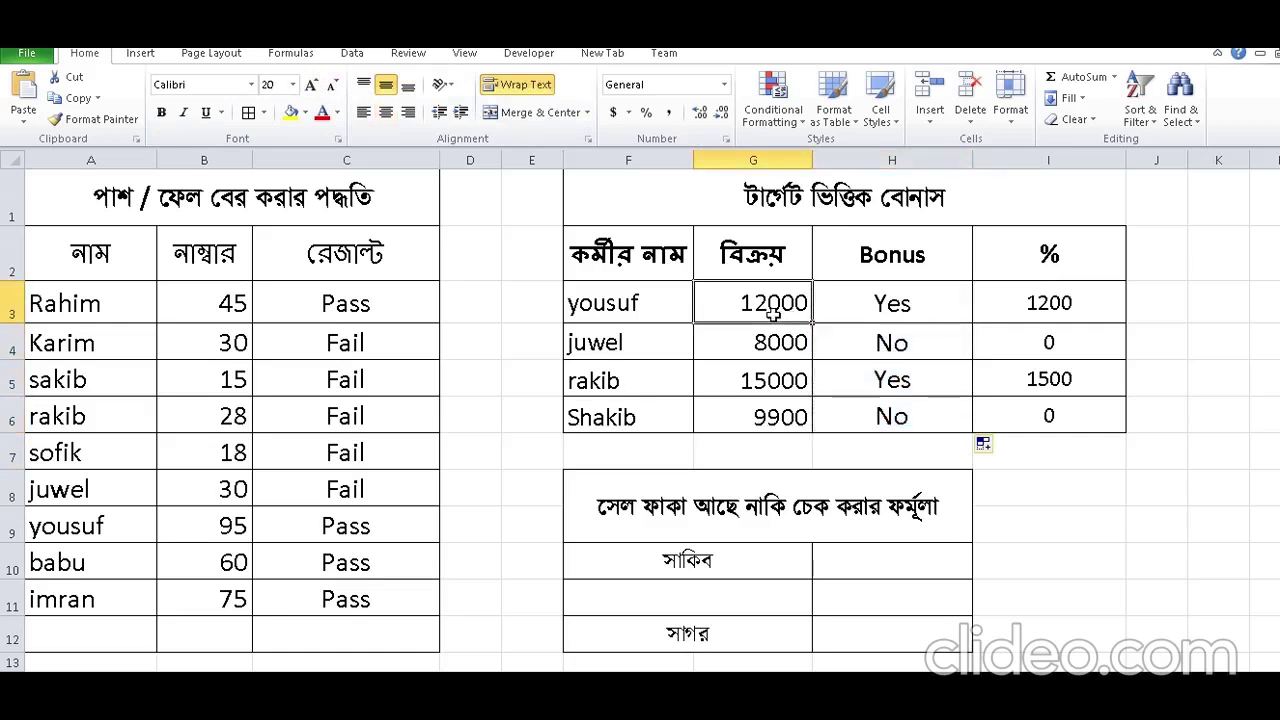
click(890, 312)
click(900, 277)
click(900, 308)
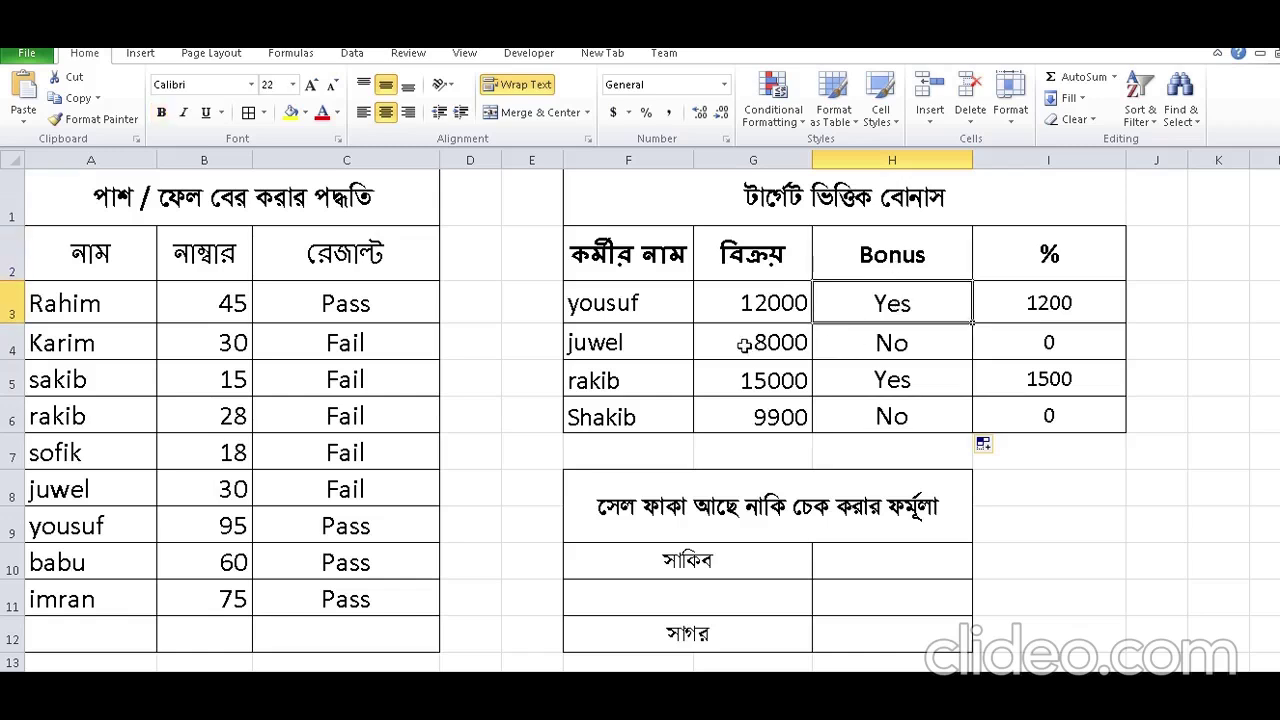
click(760, 343)
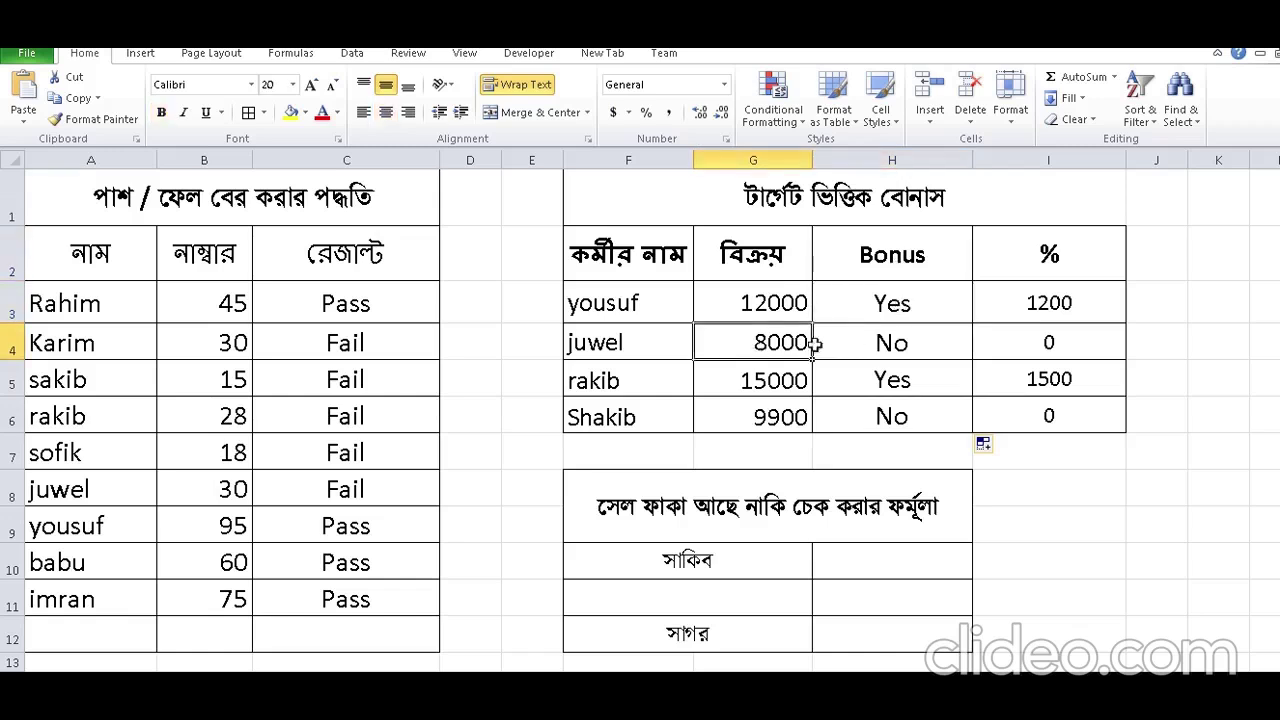
click(764, 388)
click(900, 381)
click(795, 420)
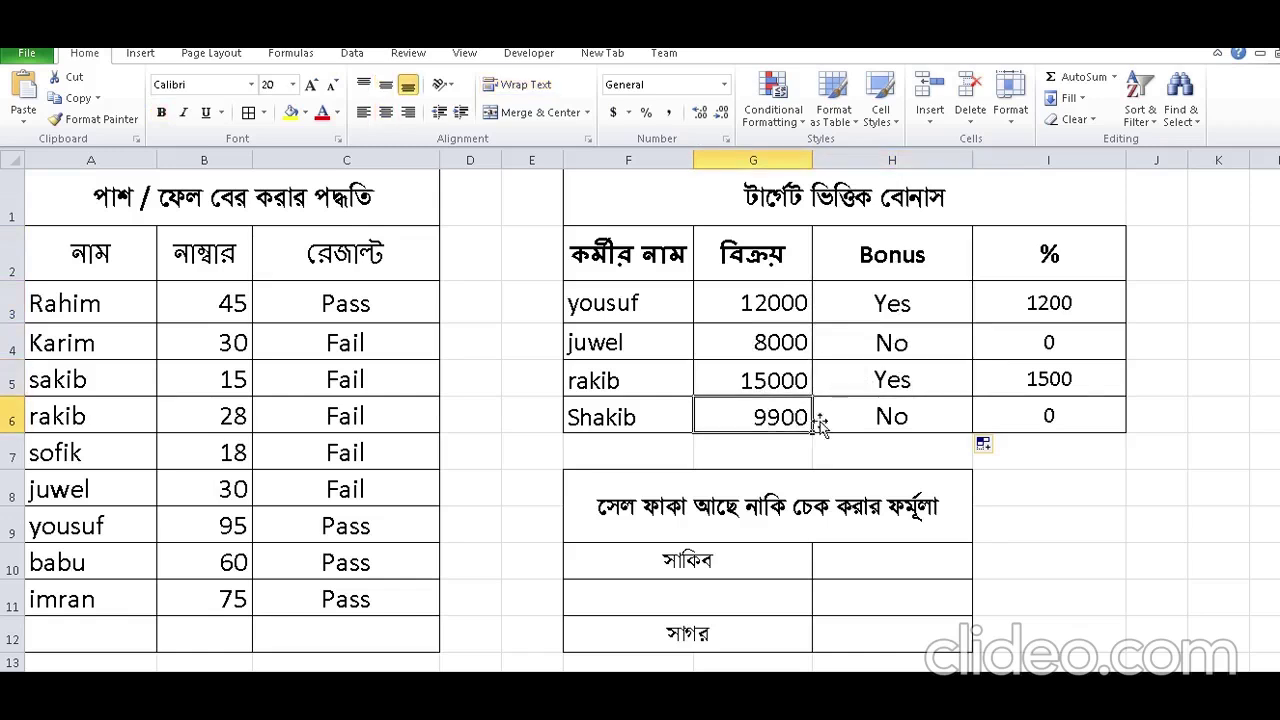
click(891, 418)
click(883, 305)
click(886, 375)
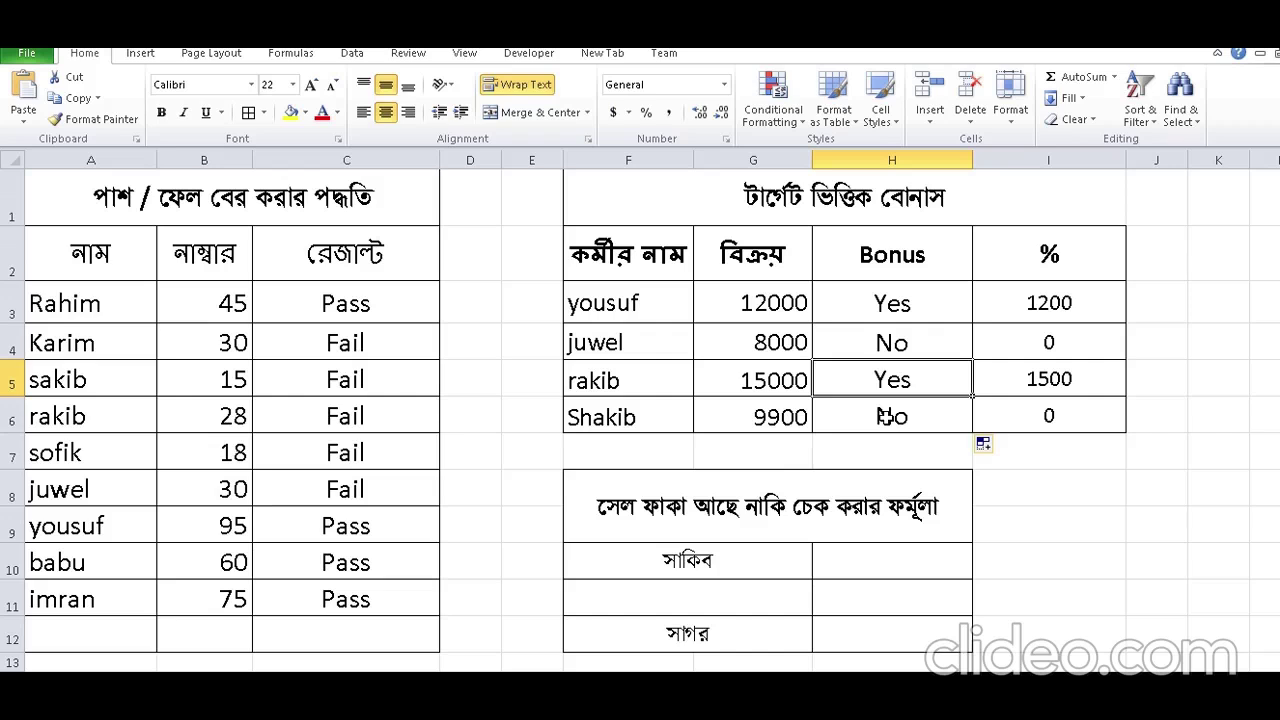
Begin a blank-cell check formula in H10 with =IF(F10="", as its condition.
click(898, 562)
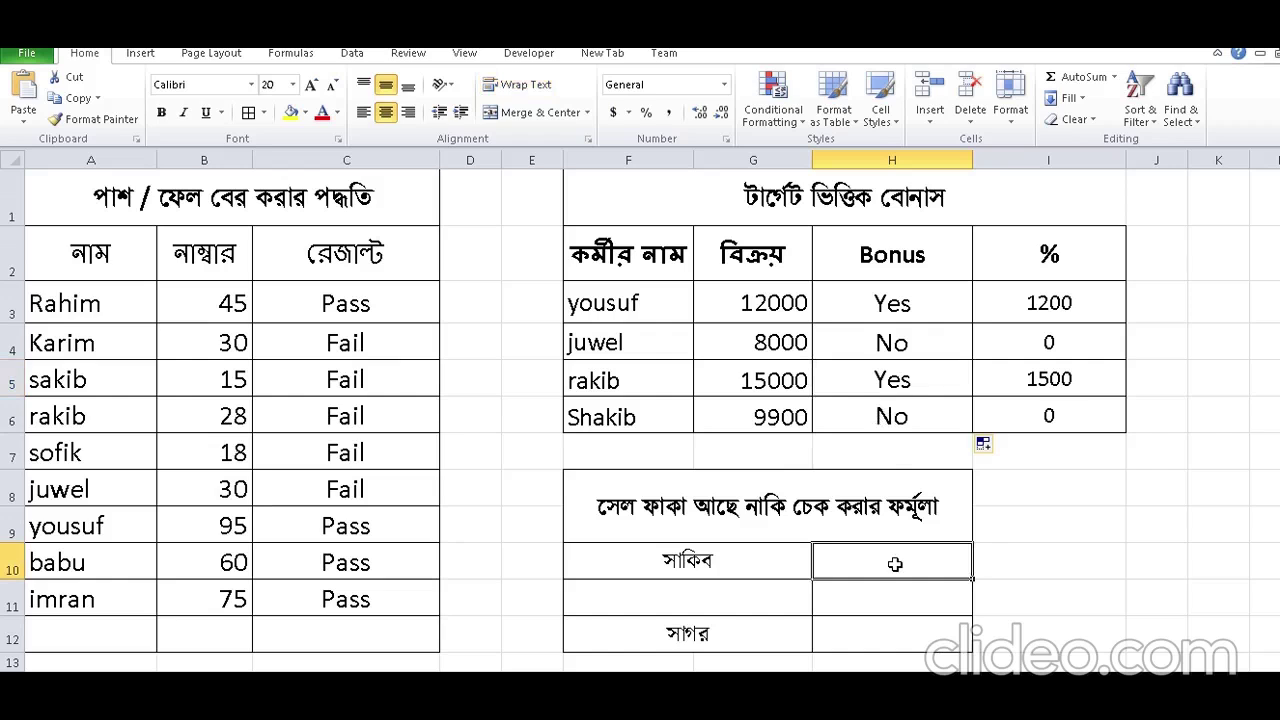
text(=if)
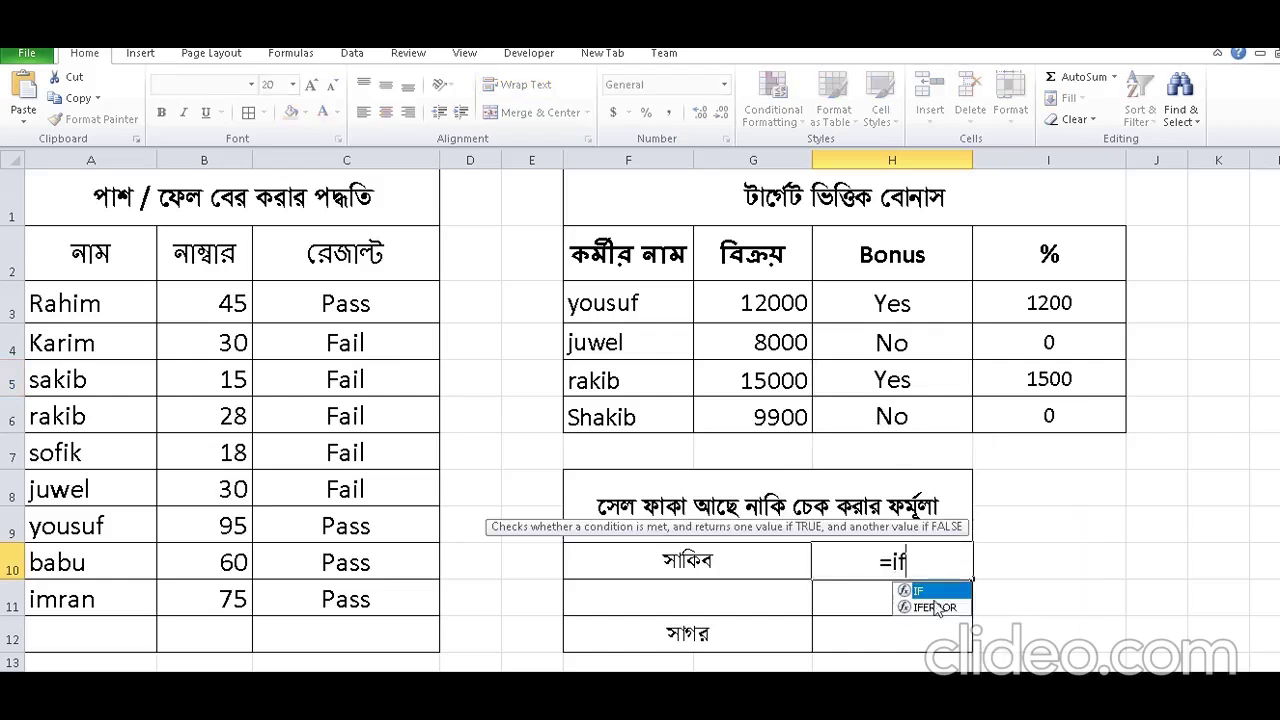
double_click(920, 591)
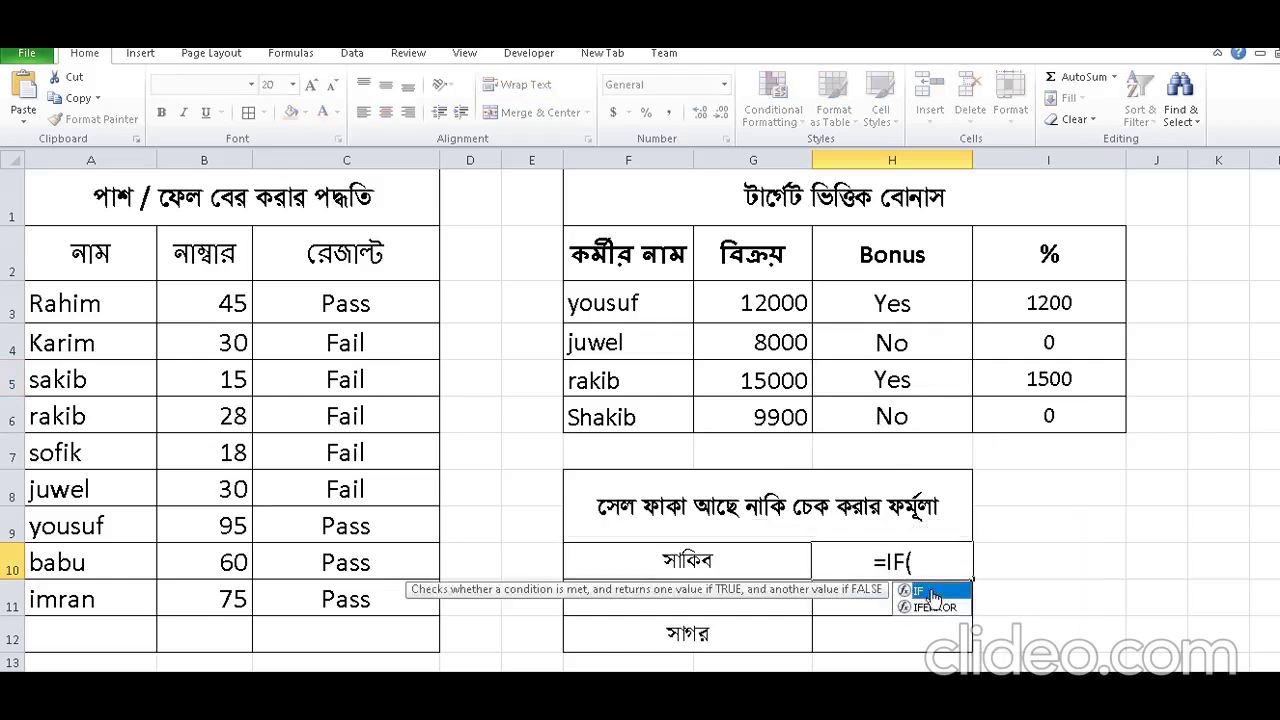
click(743, 565)
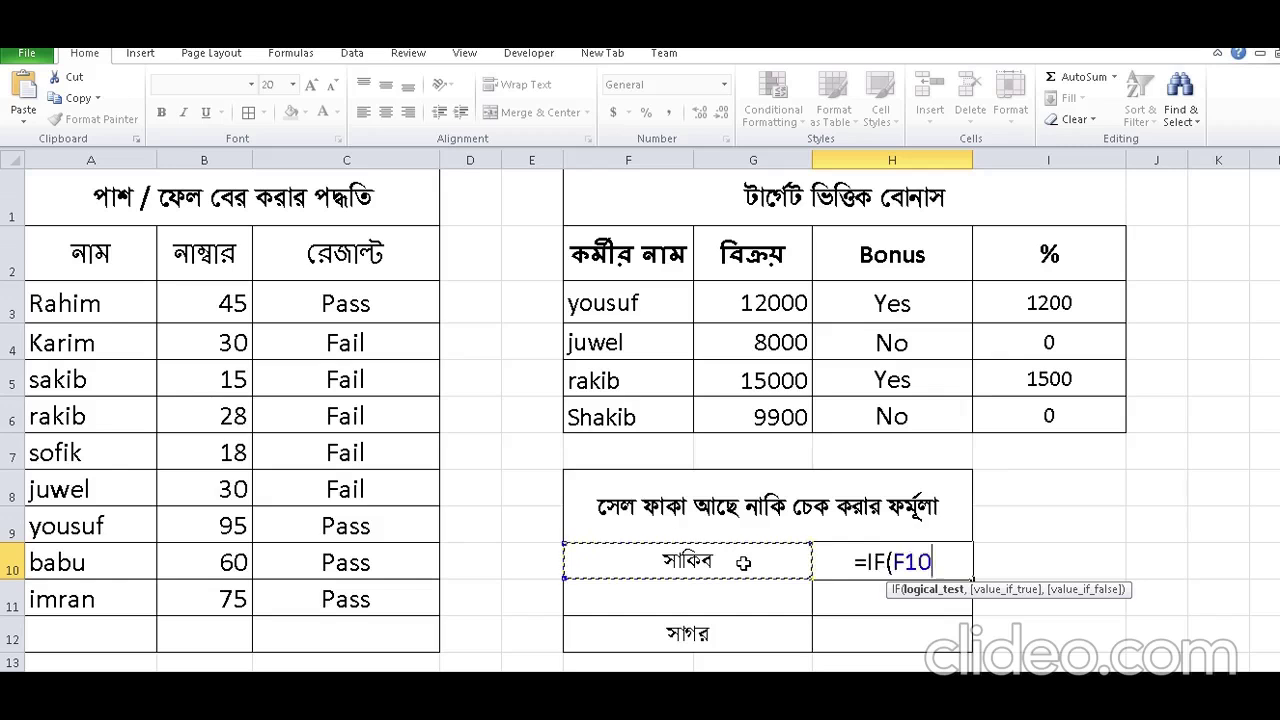
text(=)
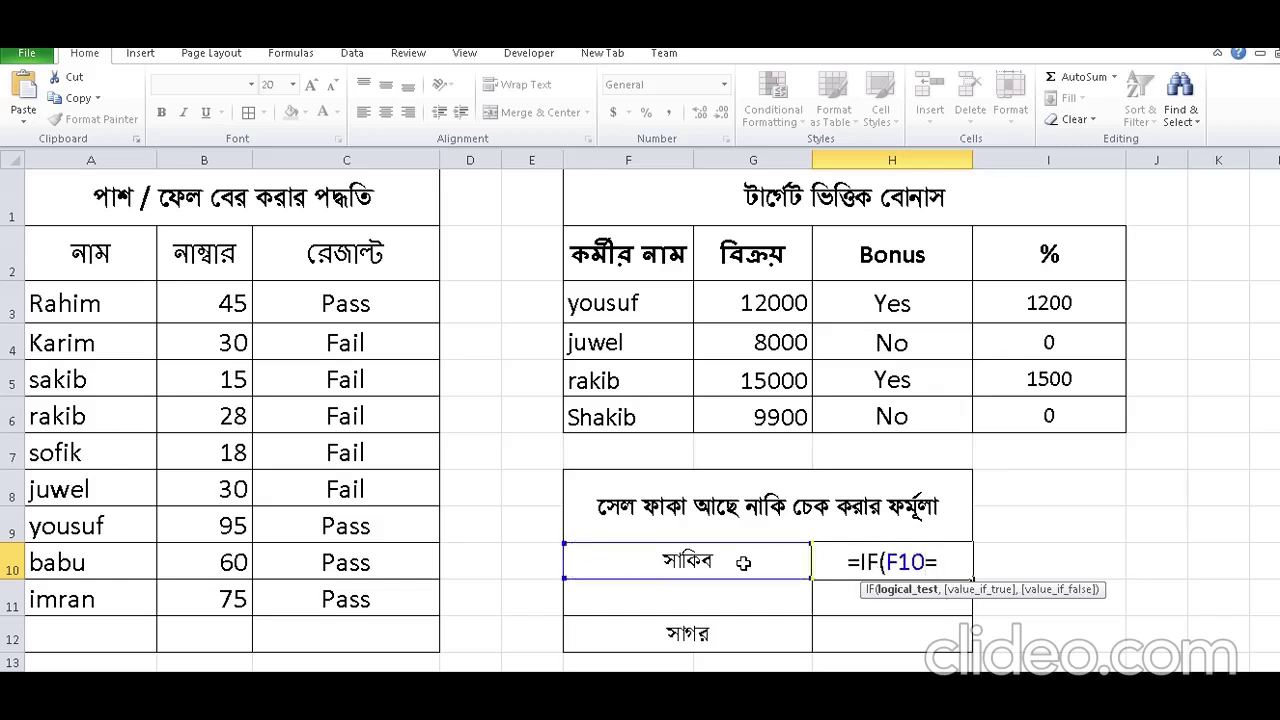
text("",)
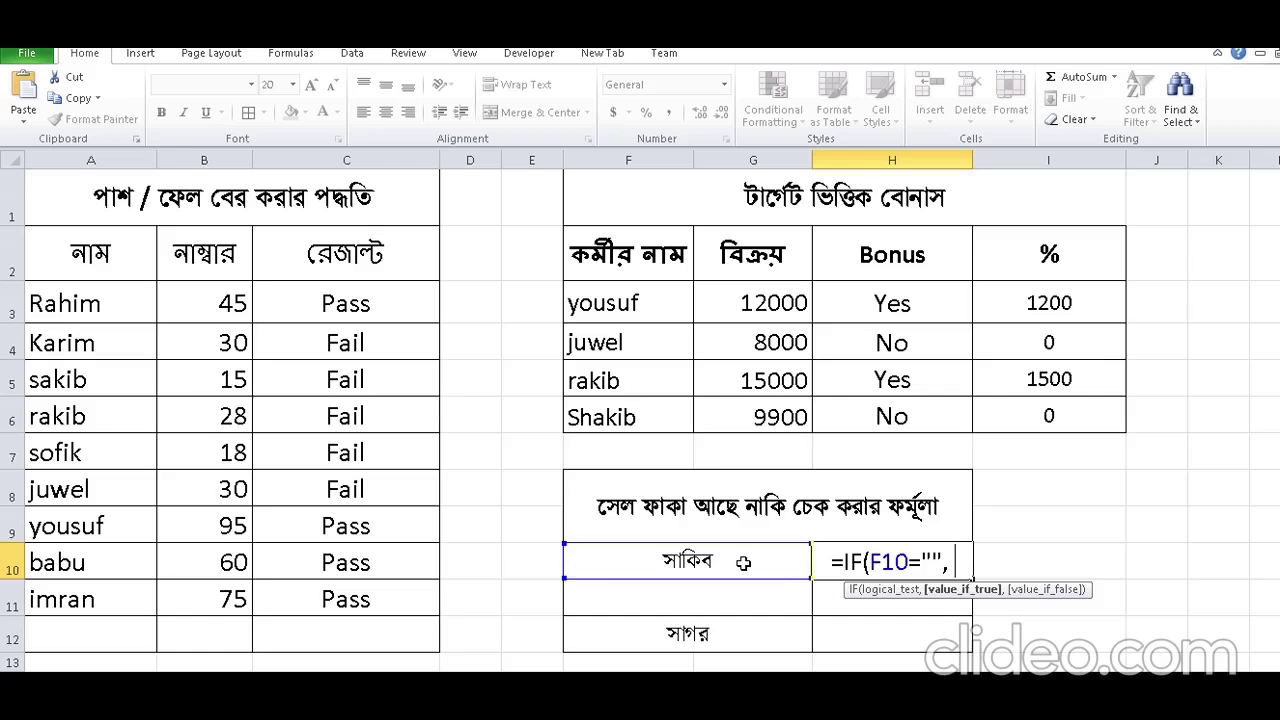
Add " ডাটা নেই" as the true result and " ডাটা আছে" as the false result in H10, close the parenthesis and try to enter the formula.
text(")
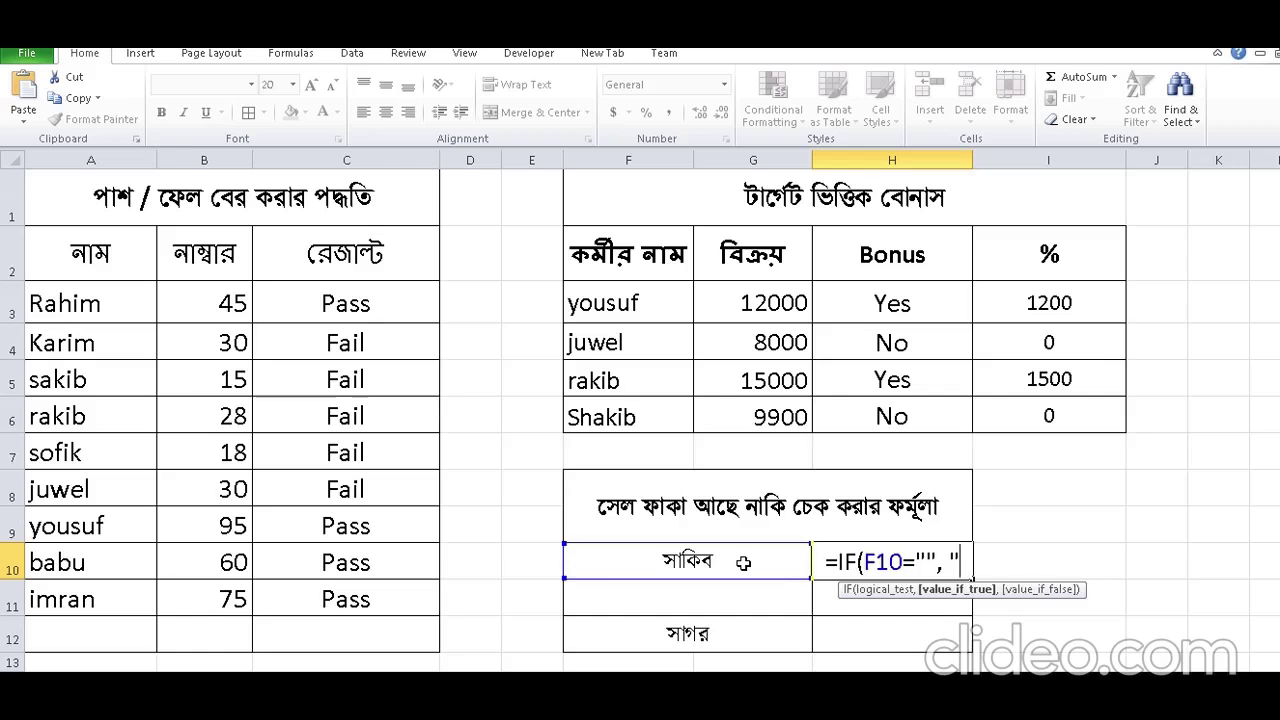
text(ডাটা)
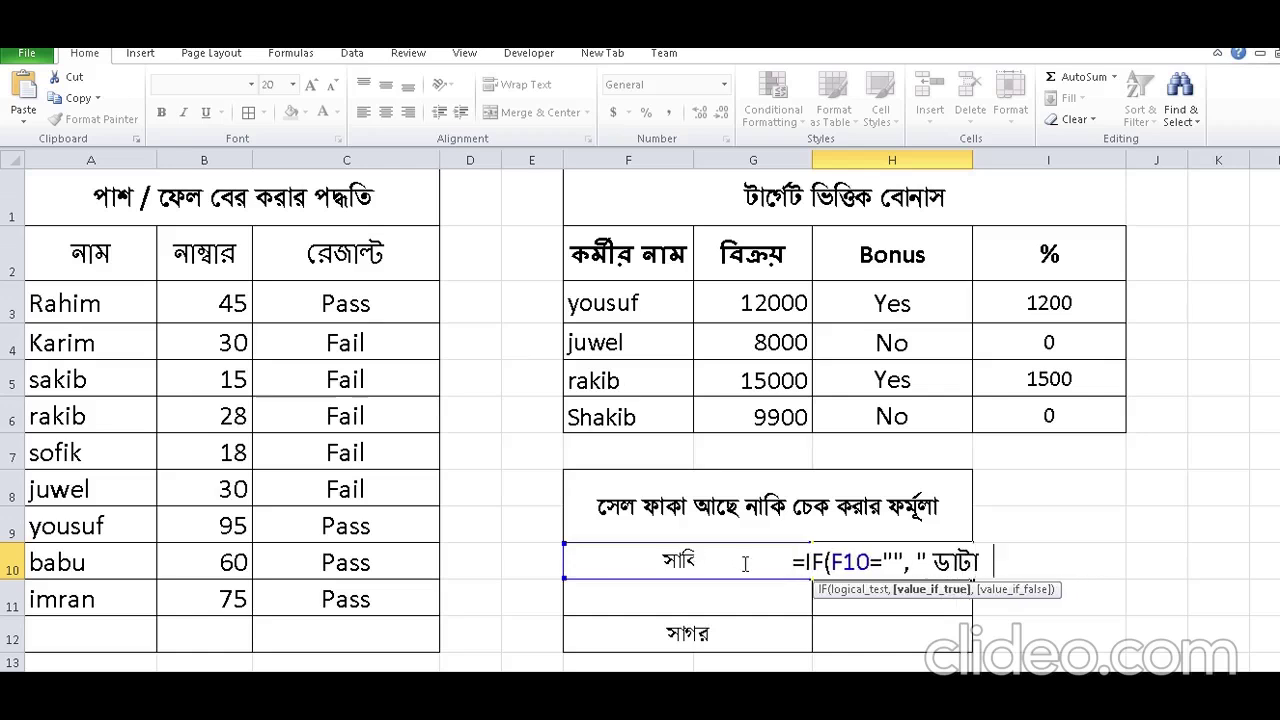
text( নেই)
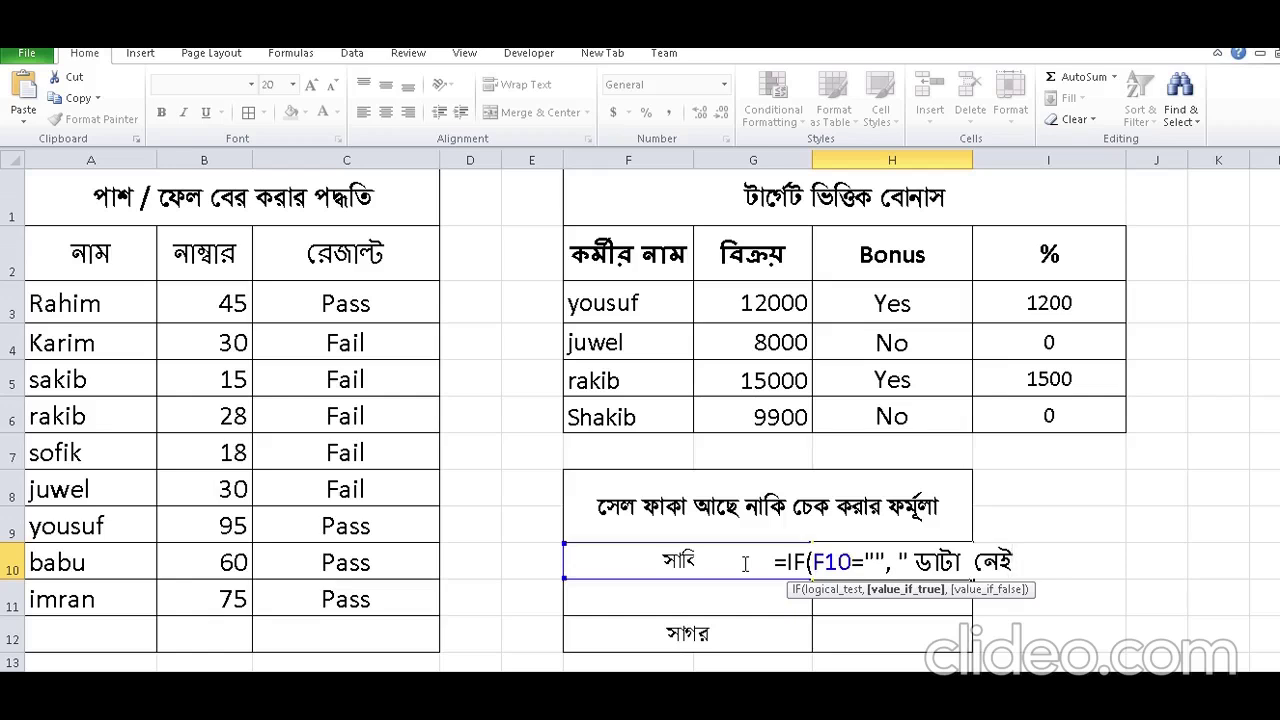
text(",)
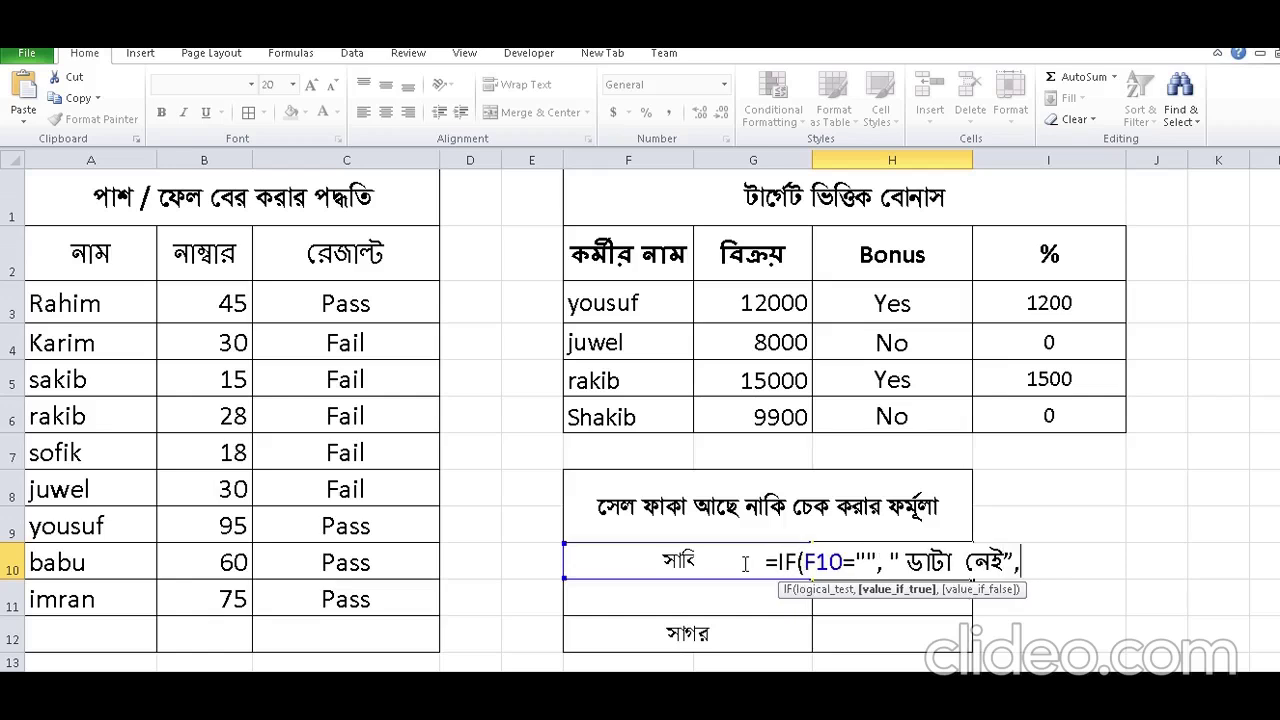
text( " ডাটা)
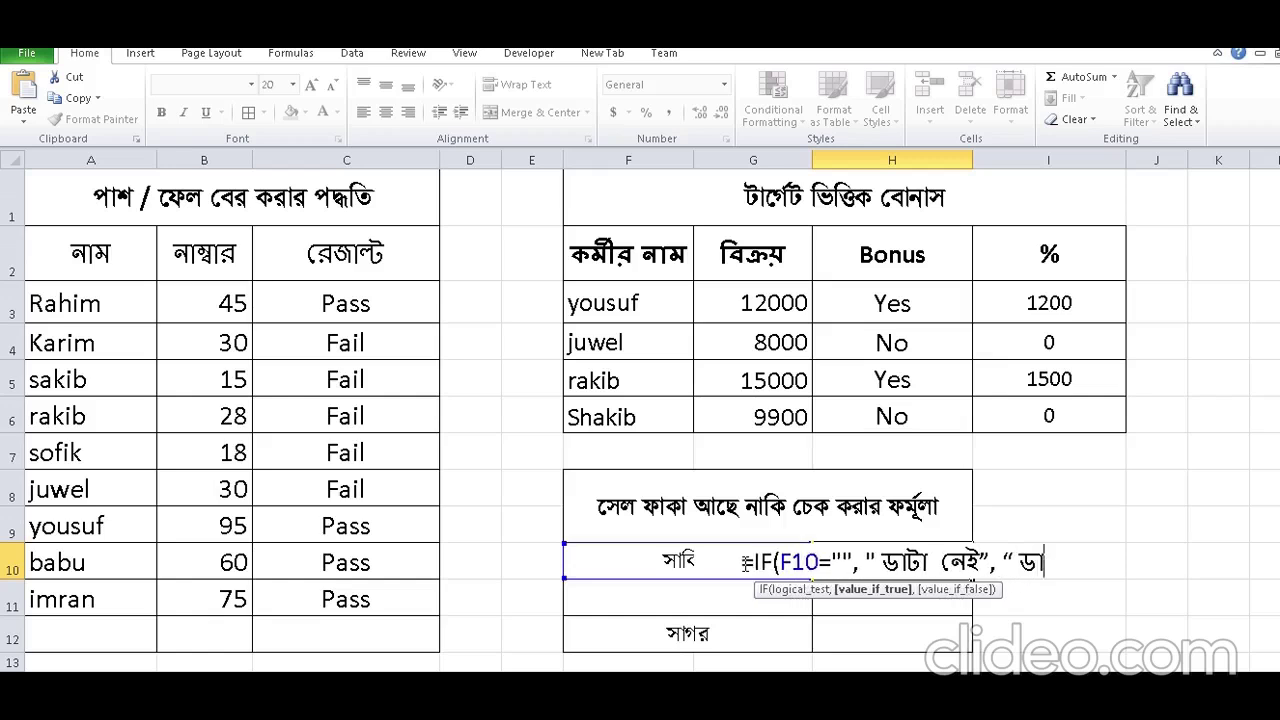
text( আছে)
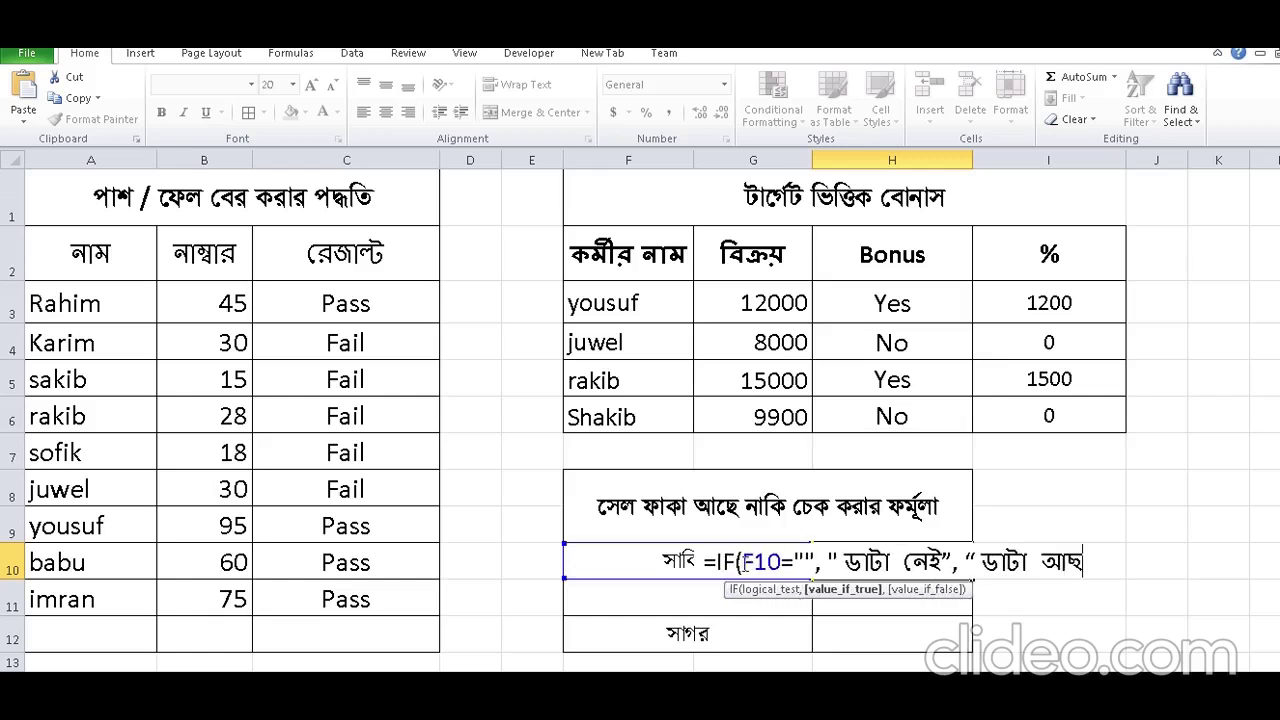
text(")
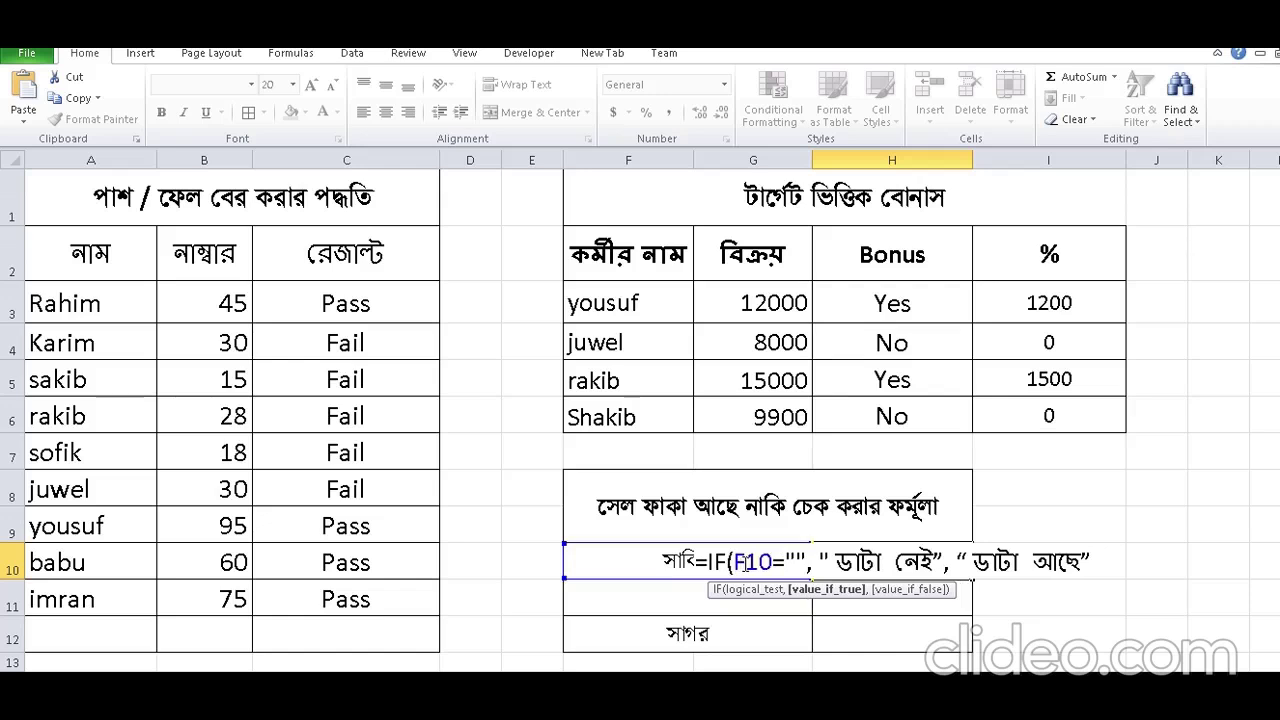
text())
key(Return)
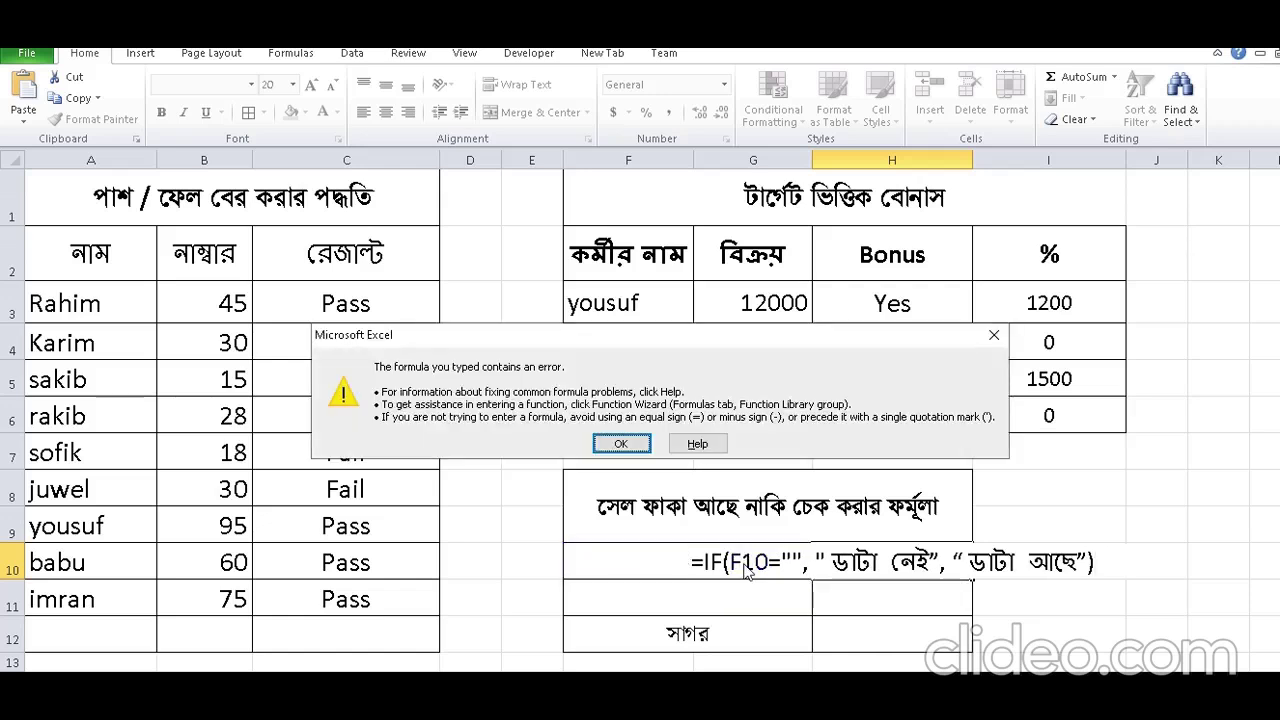
key(Return)
Try to enter the H10 formula with an extra quotation mark after the closing parenthesis.
text(")
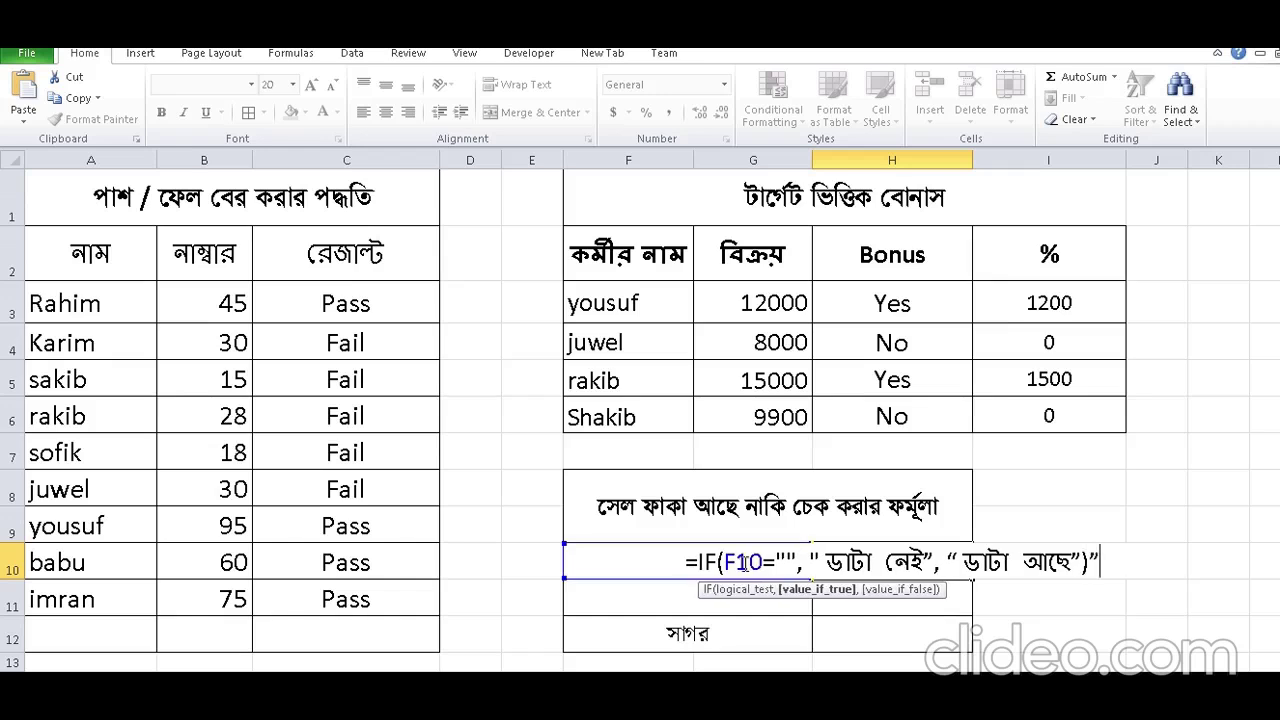
key(Return)
key(Return)
Replace the curly quotation marks around " ডাটা নেই" and " ডাটা আছে" in the H10 formula with straight ones.
click(1106, 561)
drag(818, 561, 810, 561)
text(")
drag(934, 561, 922, 561)
text(")
click(958, 552)
key(BackSpace)
text(")
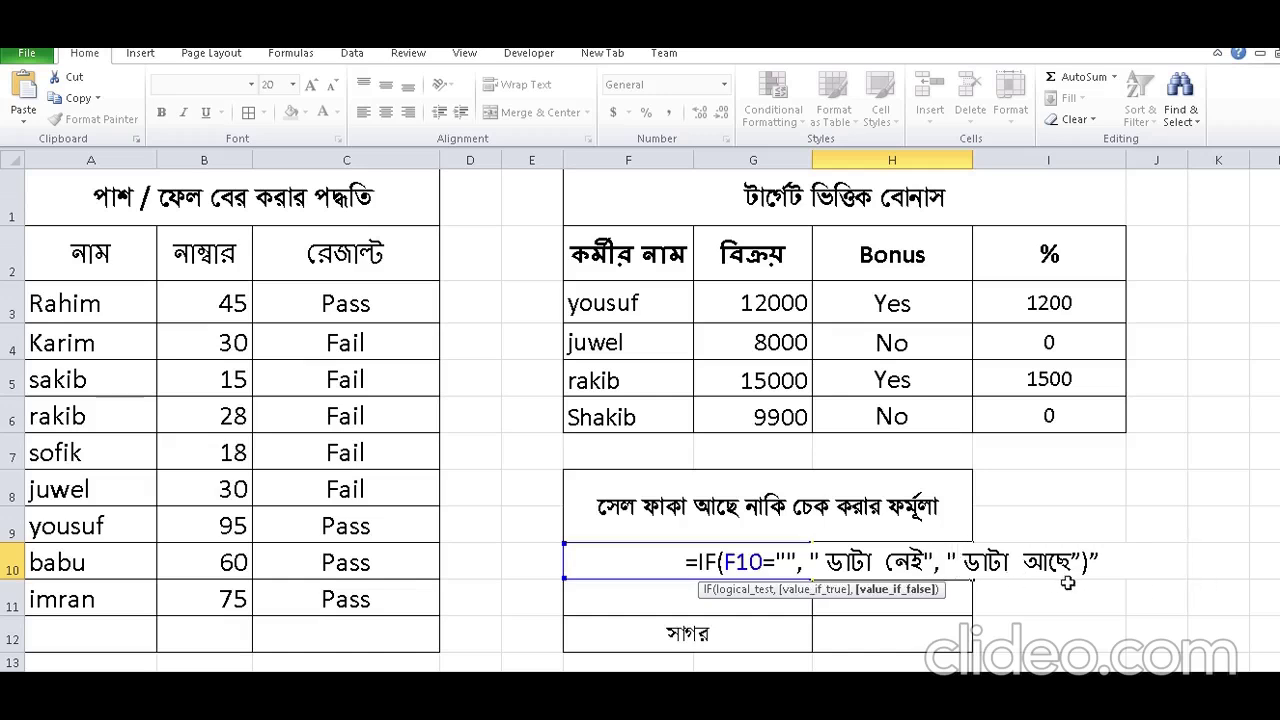
drag(1070, 562, 1083, 562)
text(")
Remove the stray quotation mark from the end of the H10 formula and enter it.
click(1108, 558)
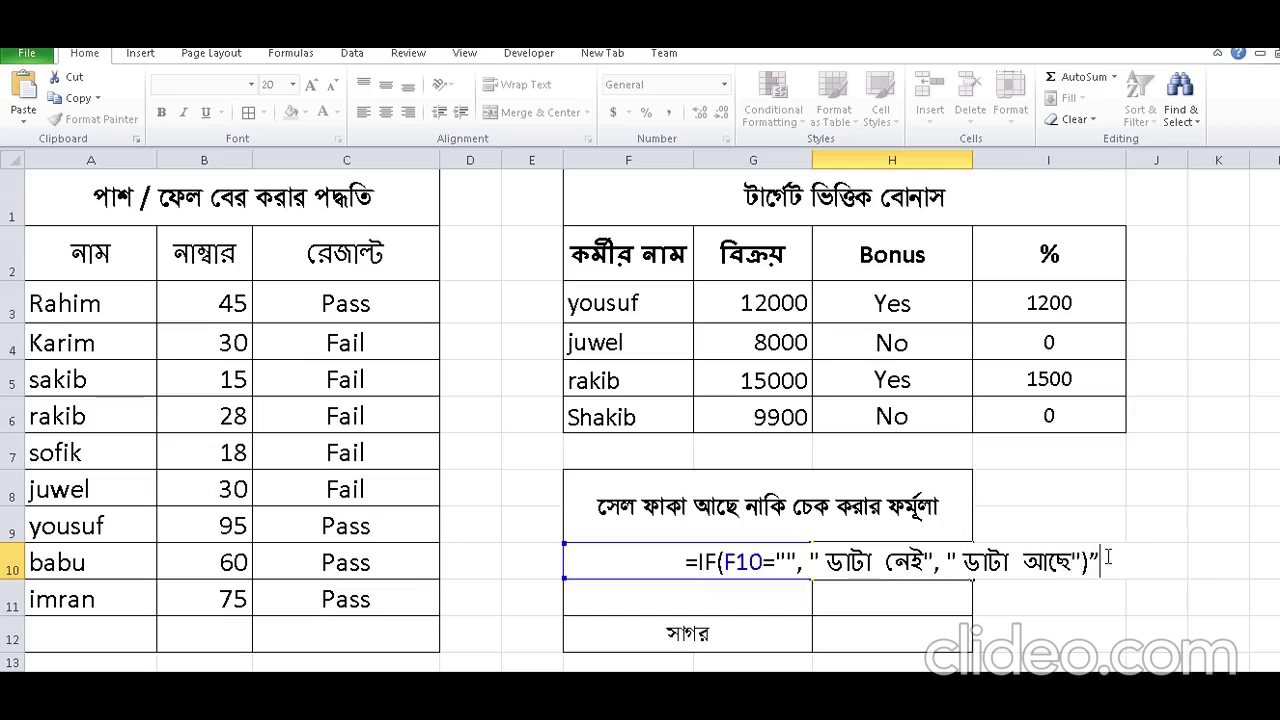
key(Return)
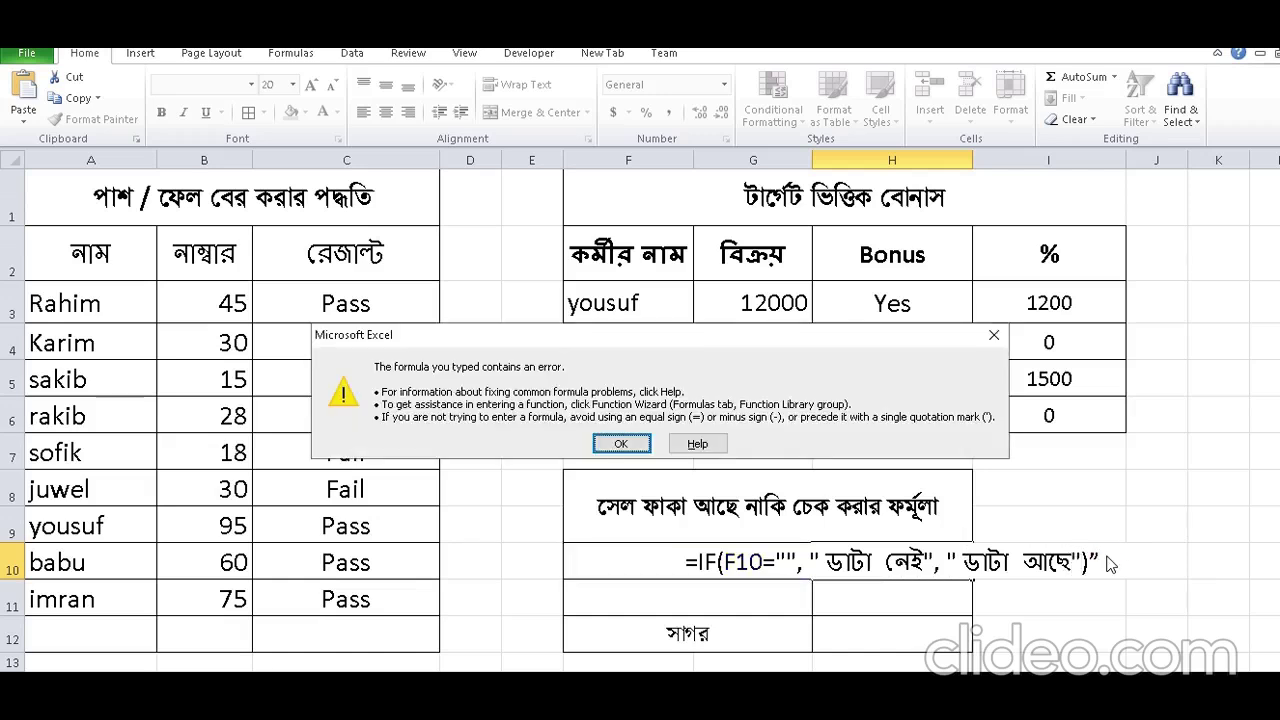
key(Return)
key(BackSpace)
key(Return)
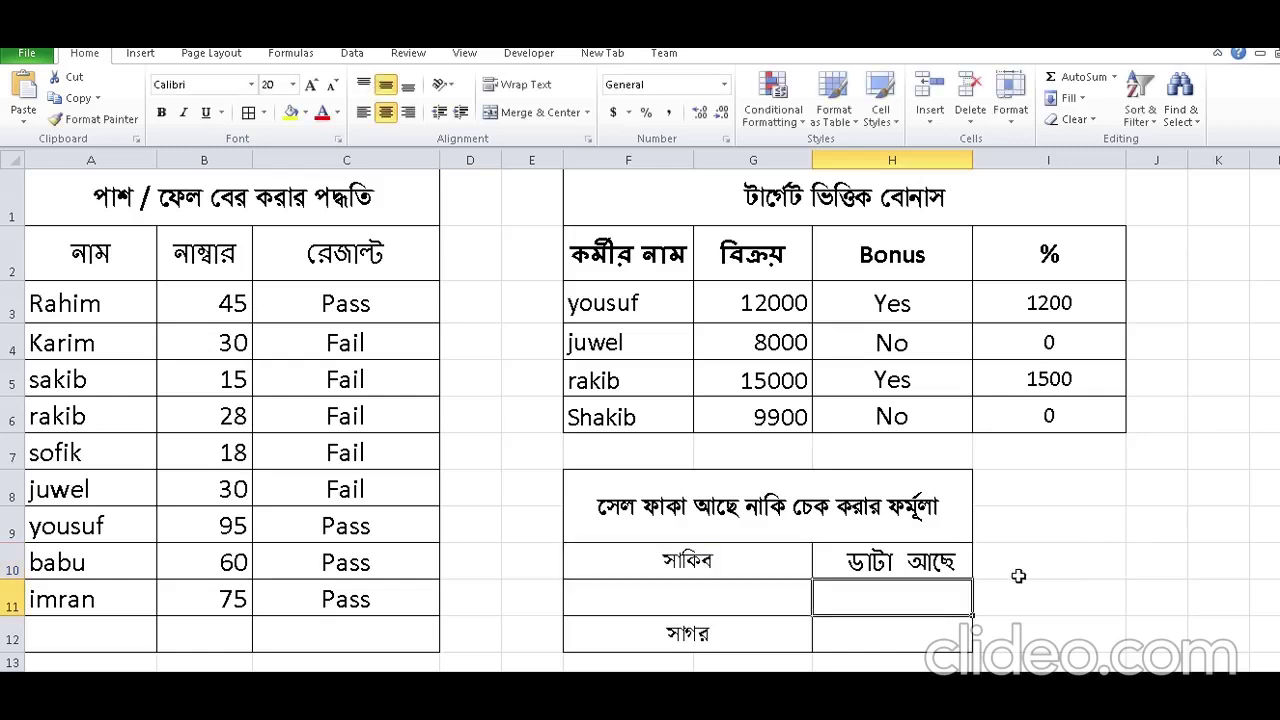
Fill the blank-cell check formula from H10 down through H12 and review the results.
click(916, 564)
drag(972, 580, 970, 640)
click(903, 610)
click(906, 632)
scroll(1012, 512, down, 1)
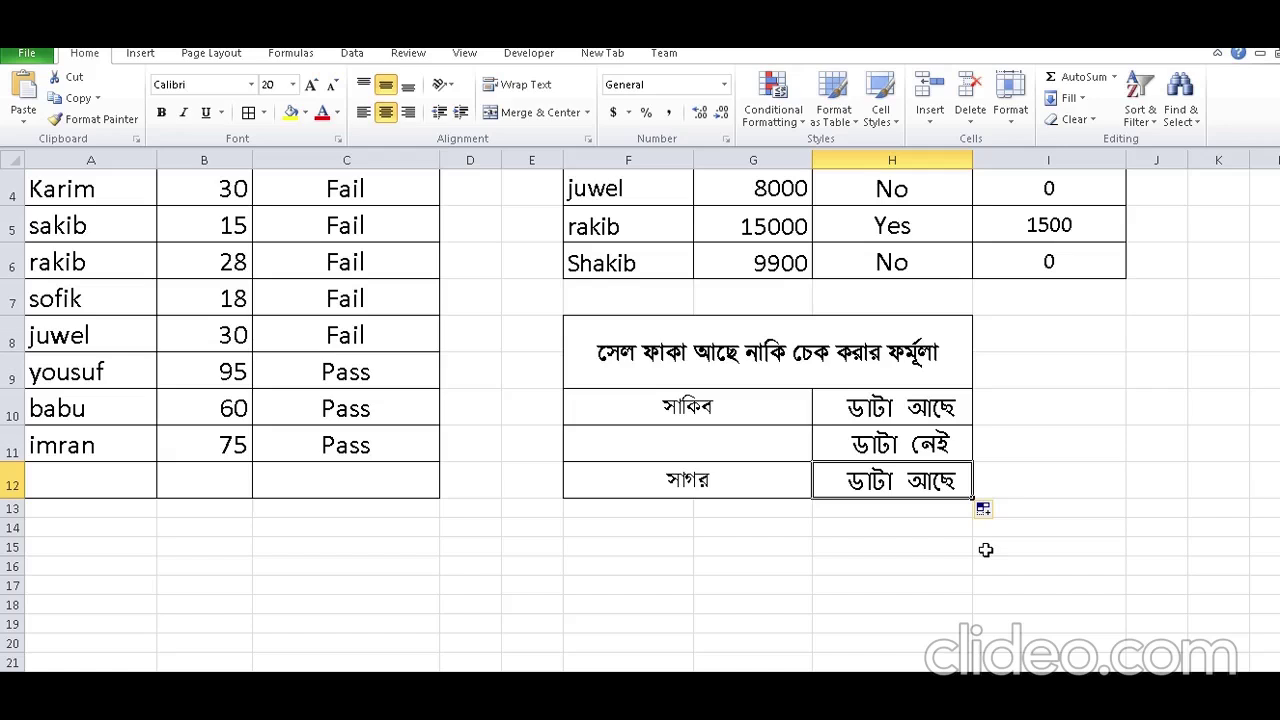
scroll(1005, 570, up, 1)
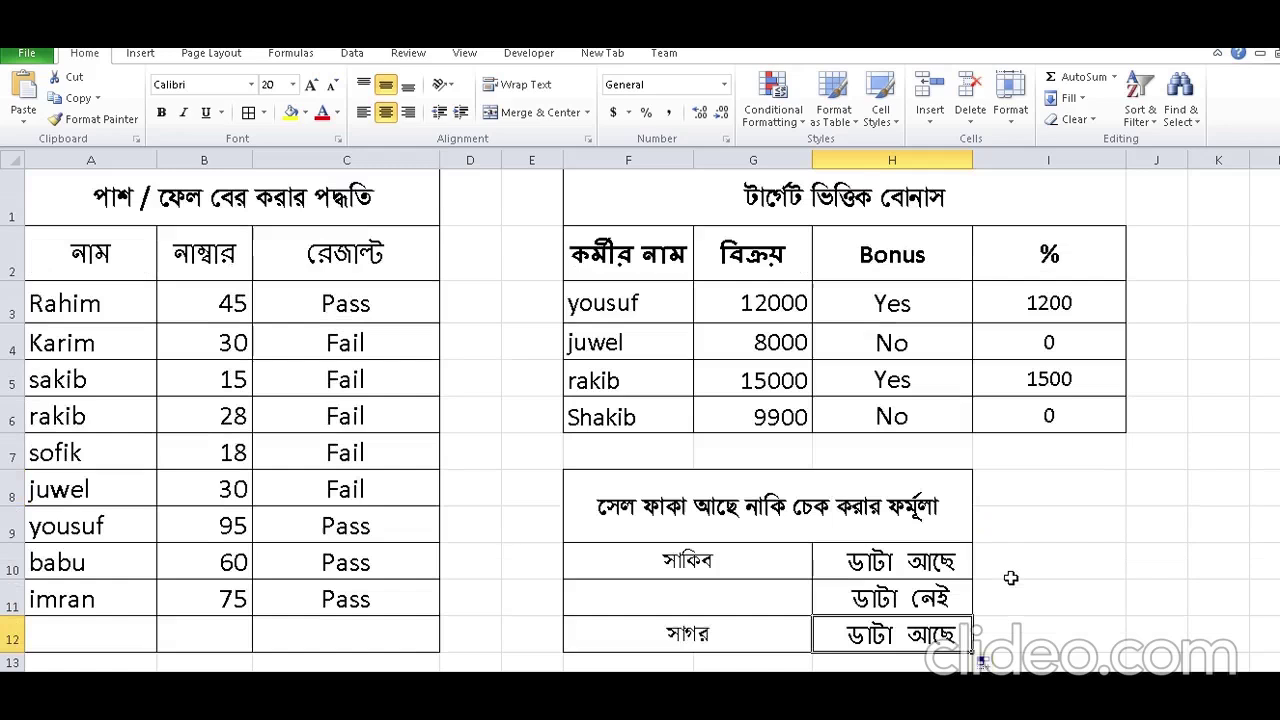
click(1042, 520)
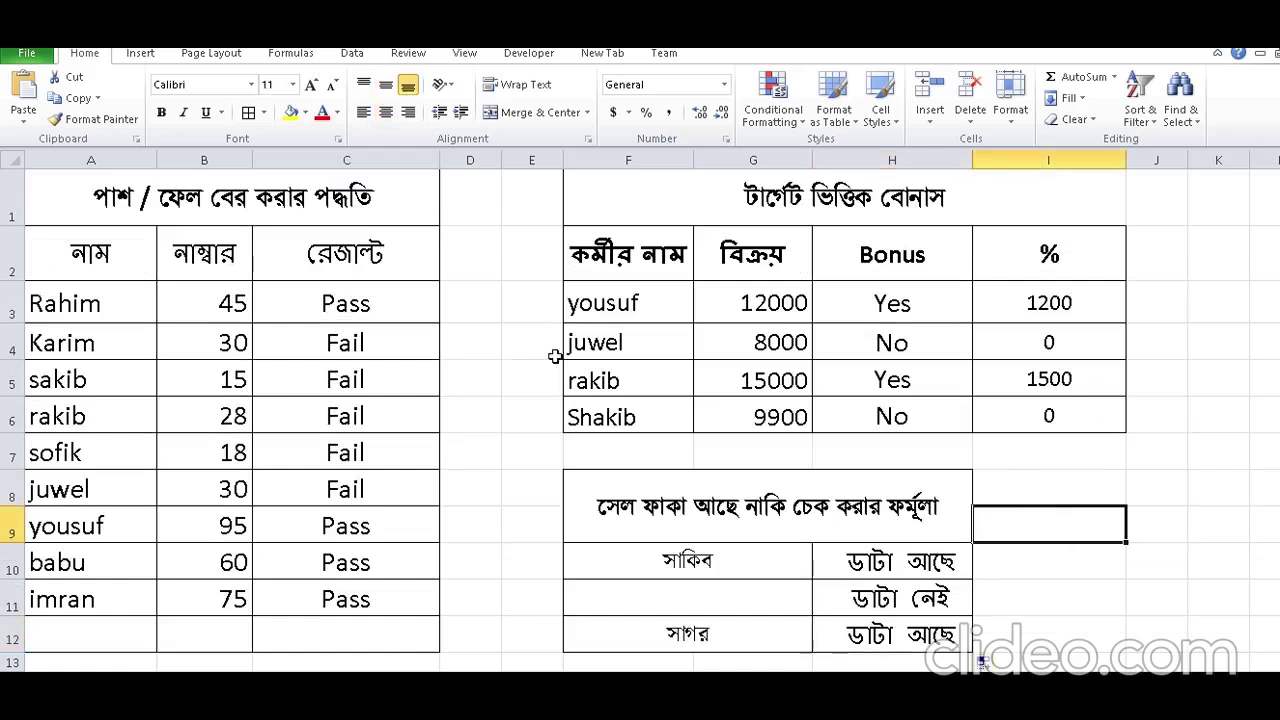